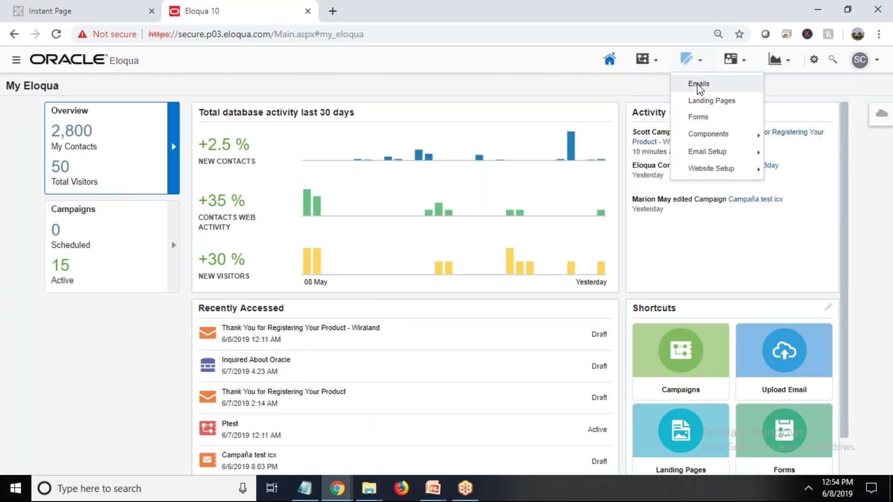
Start a new email from Assets > Emails and choose the 1 Column w/ Button template
left_click(699, 84)
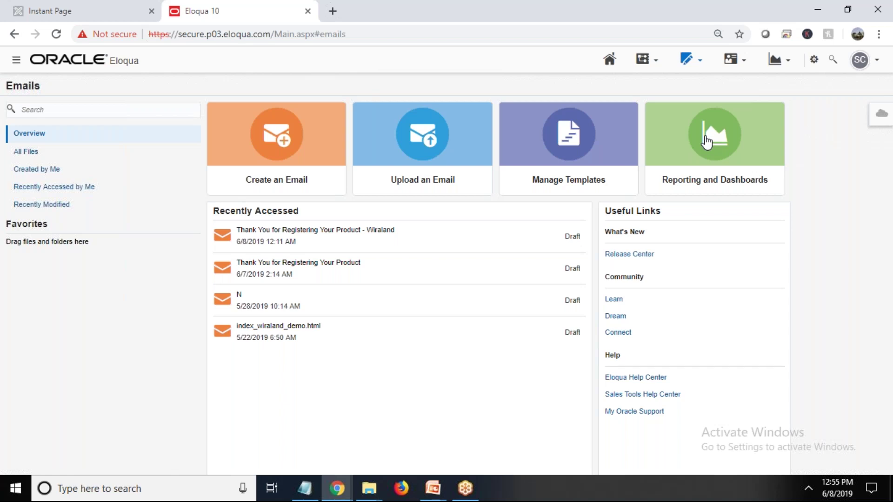
left_click(288, 151)
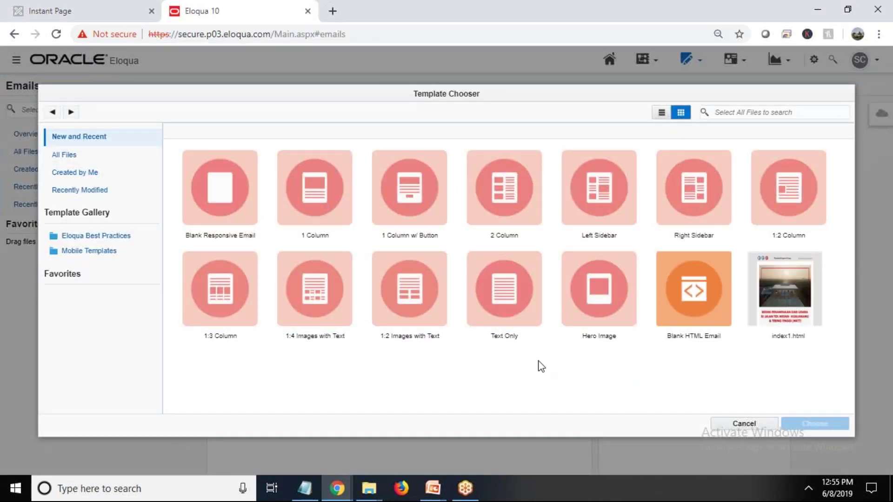
left_click(399, 198)
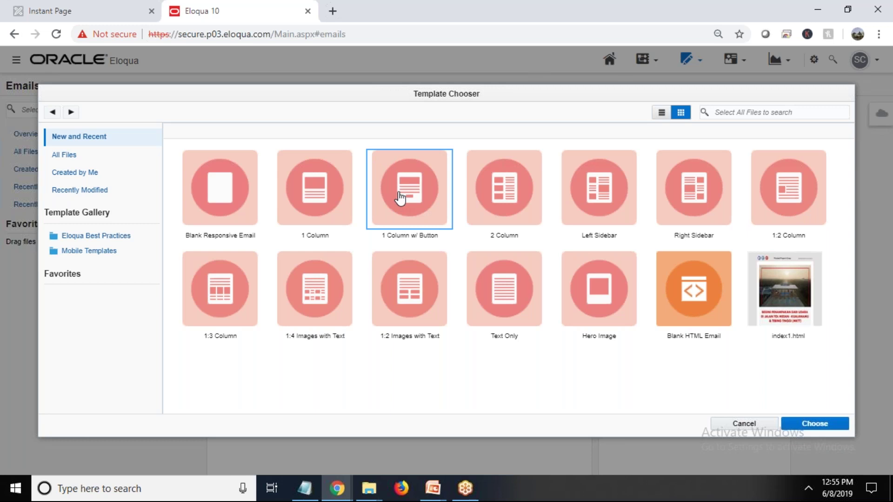
Confirm the template and set the subject line to 'Promitional Email for Oracle Marketing CLoud'
left_click(812, 423)
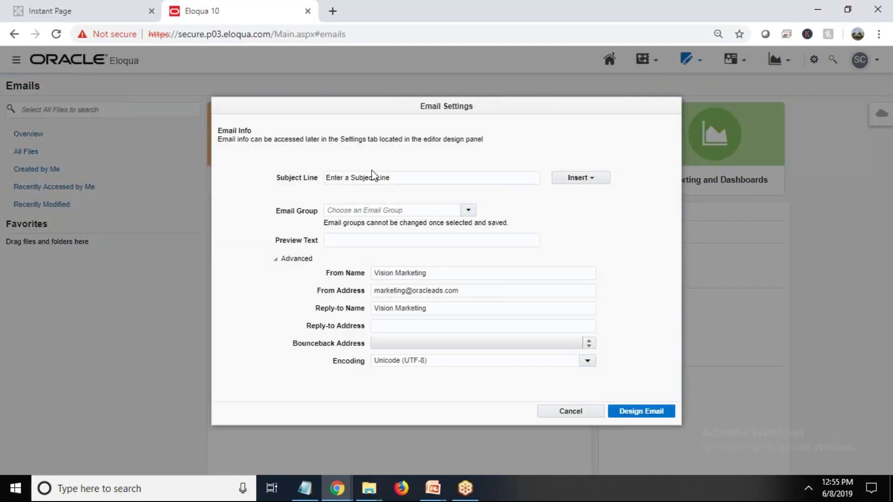
left_click_drag(400, 176, 300, 178)
type("x")
type("Prom")
type("itional Email")
type(" for ")
type("Oracle Mark")
type("eting ")
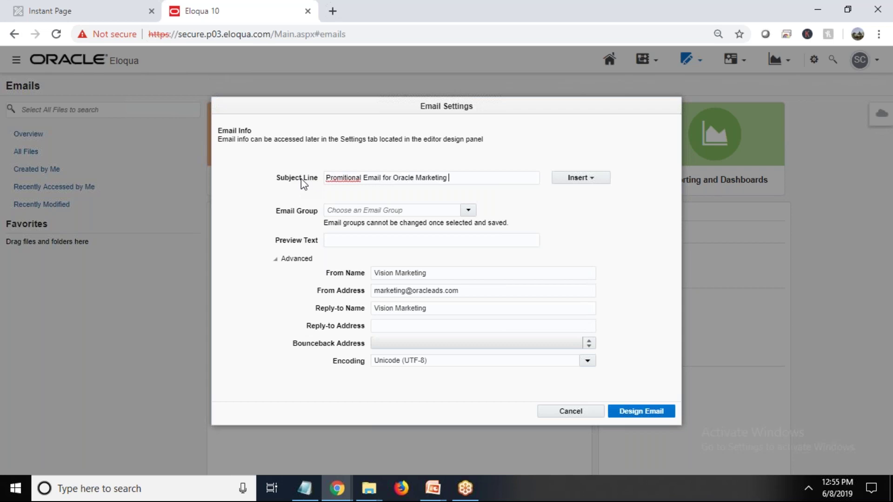
type("CLoud")
Set the Email Group to Webinars
left_click(415, 211)
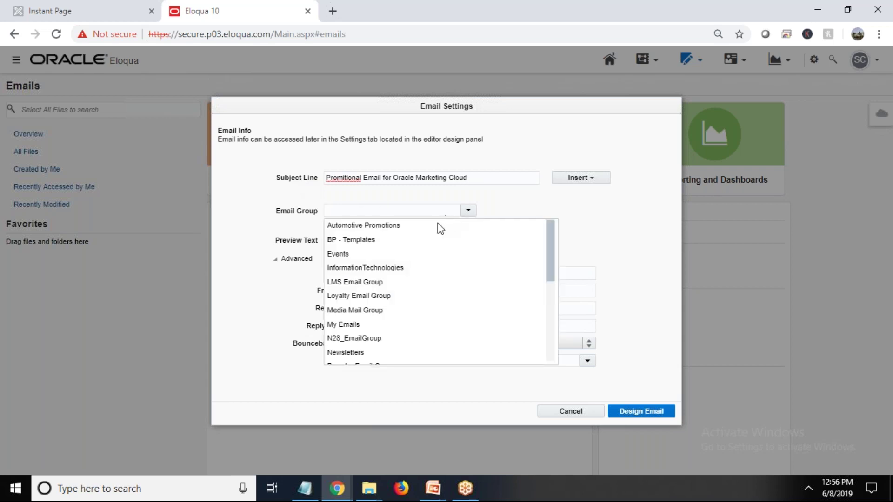
left_click(372, 268)
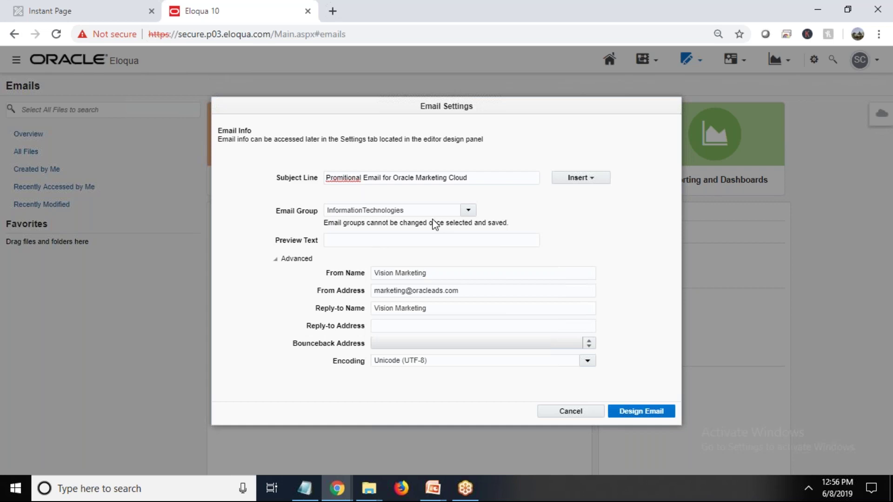
left_click(469, 211)
scroll(409, 316, "down", 2)
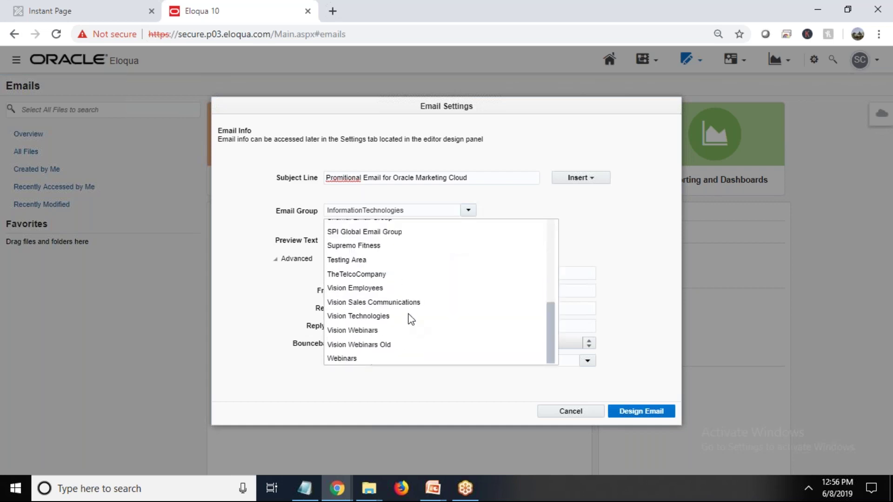
left_click(355, 358)
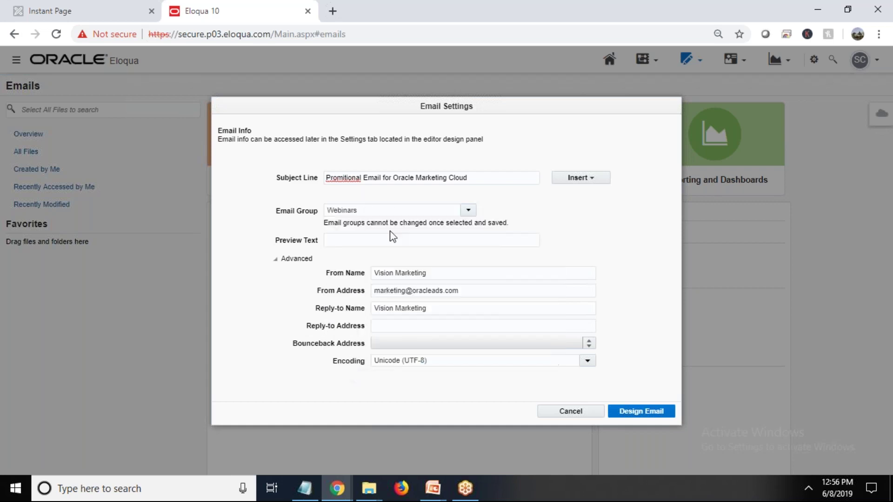
Set From and Reply-to names to BISP Trainings, enter the sender's e-mail address, and open Design Email
left_click_drag(455, 277, 342, 278)
type("BISP S")
key("BackSpace")
type("Trainings")
key("Tab")
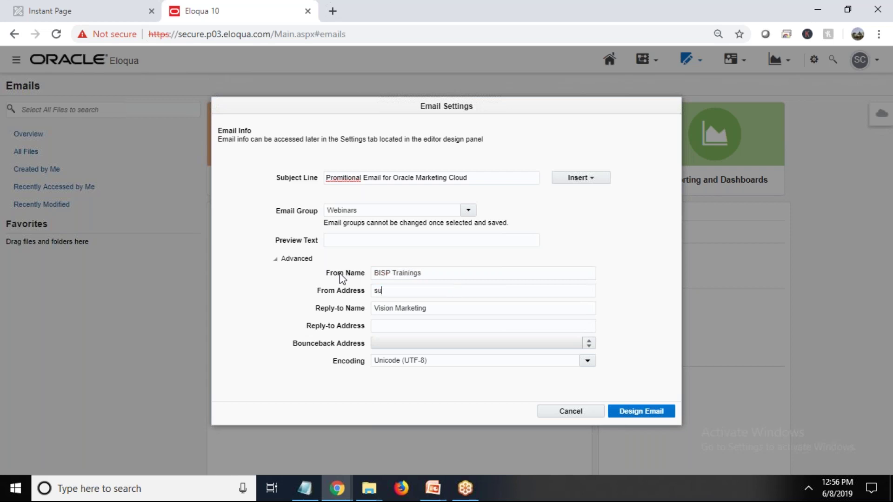
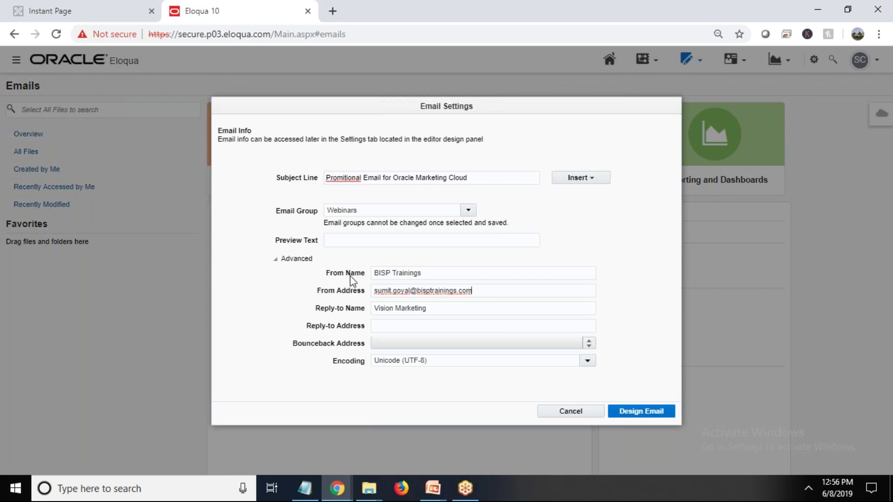
left_click_drag(424, 309, 300, 321)
type("BISP Trainings")
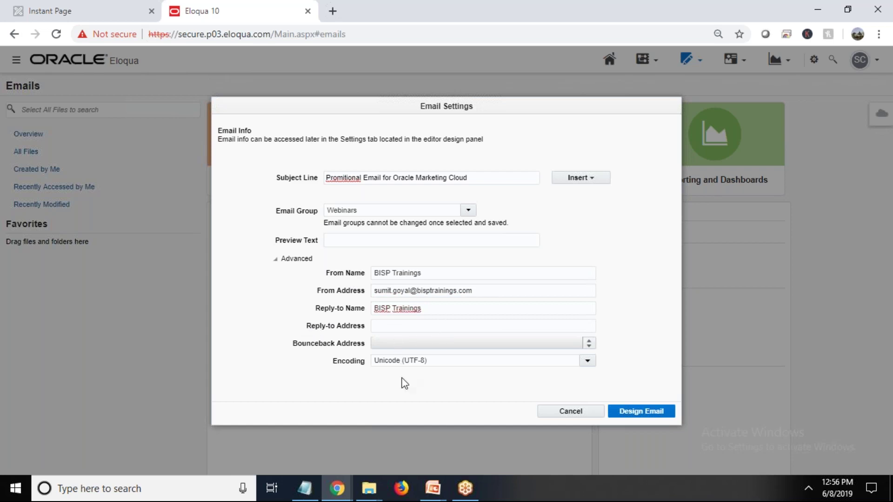
left_click(625, 412)
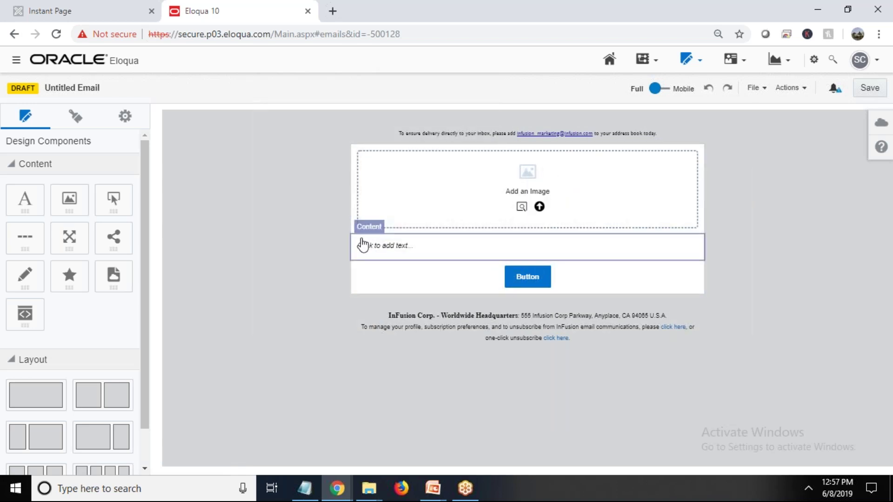
Insert a divider below the image with line thickness 3 and blue #00B7EC colour
left_click_drag(25, 237, 441, 241)
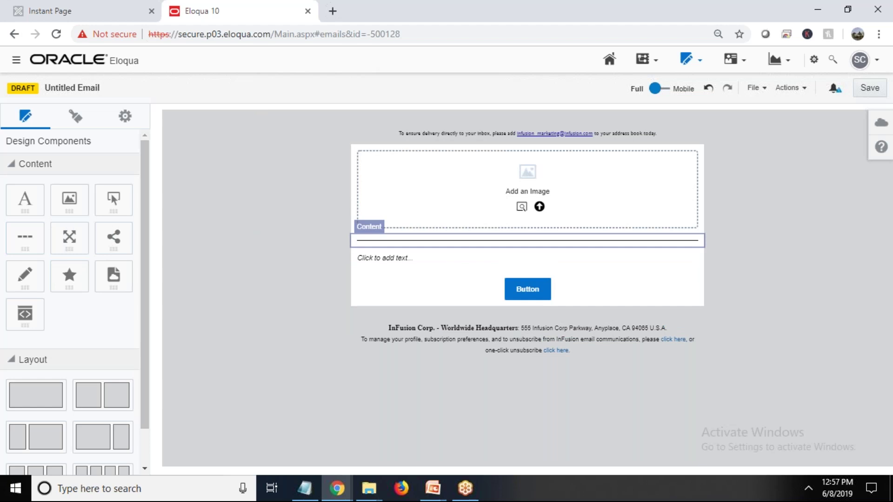
left_click(436, 242)
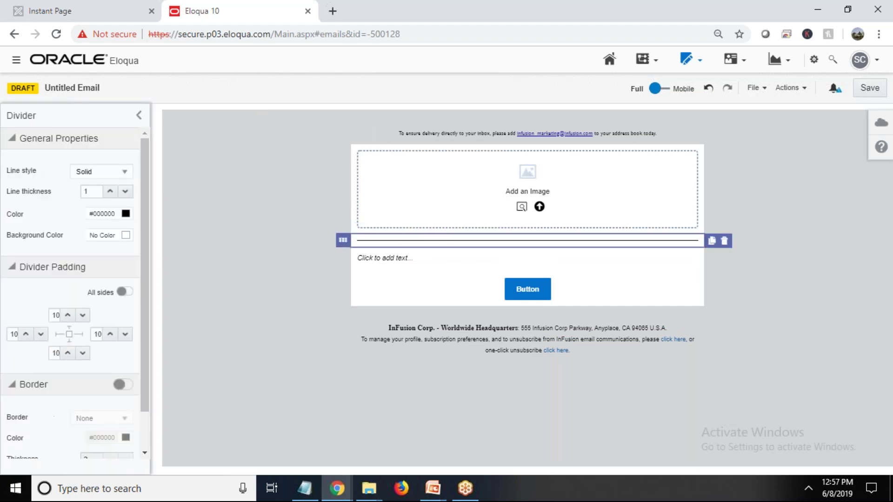
left_click(110, 191)
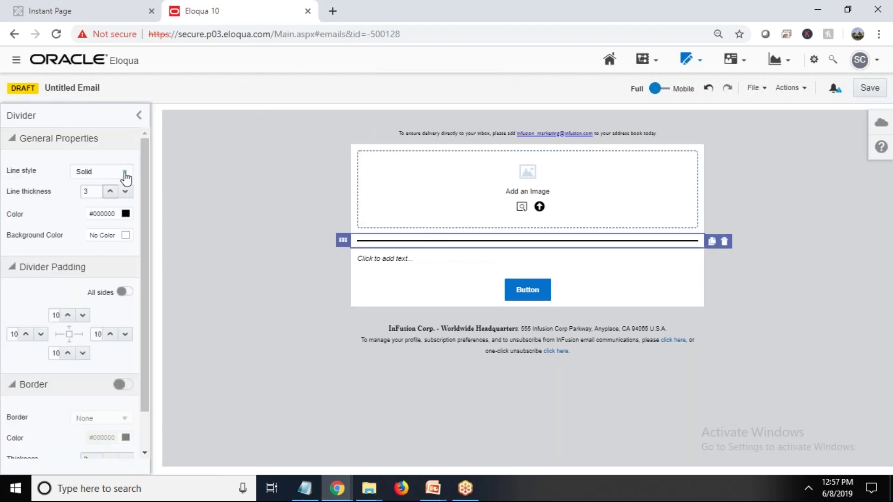
left_click(126, 214)
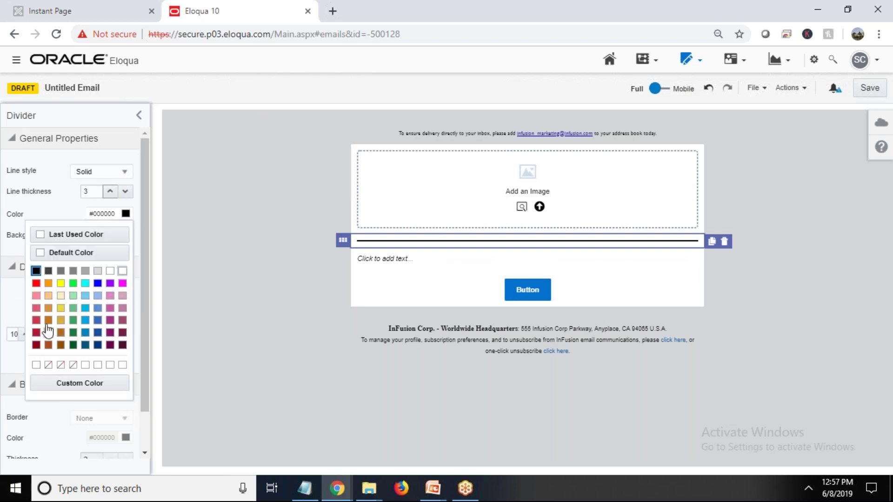
left_click(85, 308)
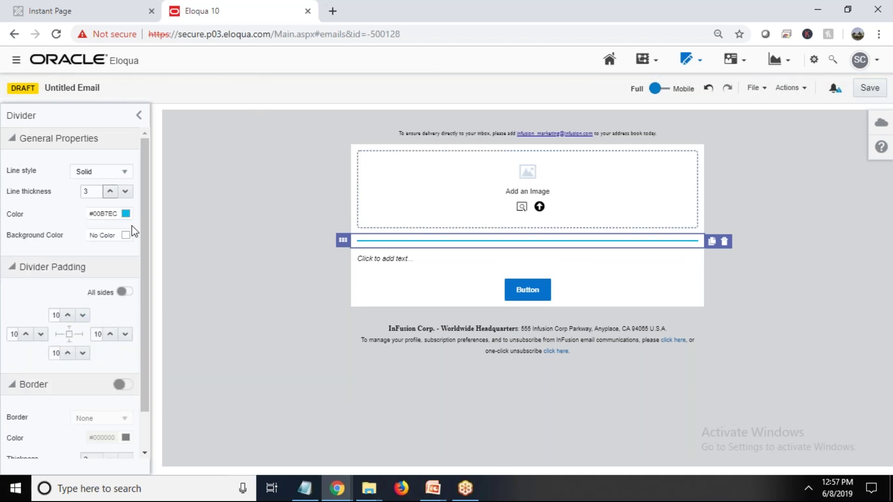
left_click(126, 213)
left_click(168, 291)
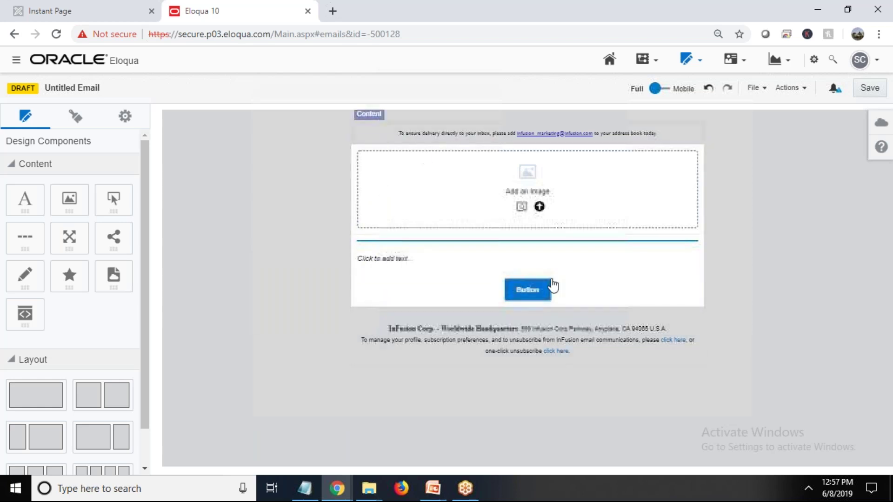
left_click(358, 284)
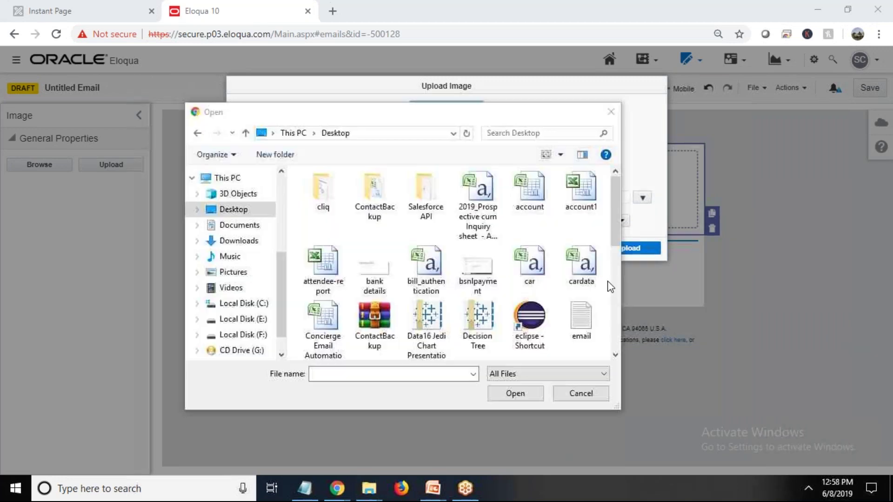
Upload logo.png from the Desktop, with no destination folder, into the email's image block
left_click_drag(615, 251, 609, 328)
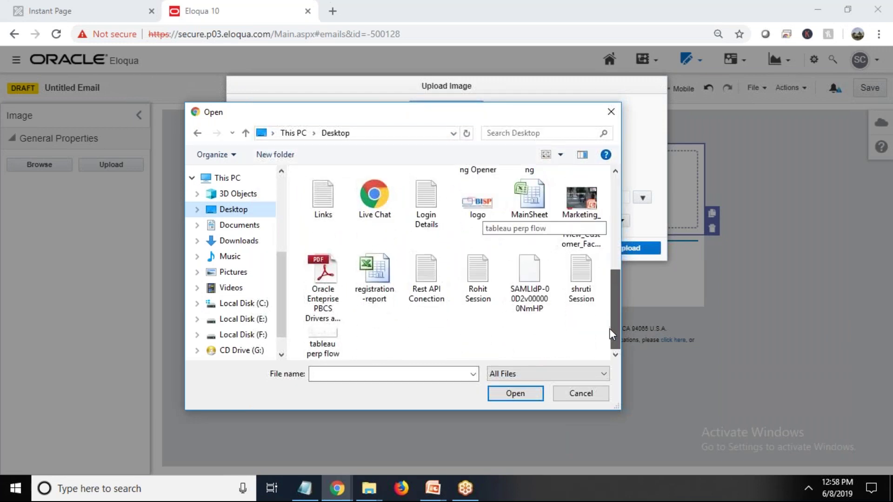
left_click(478, 203)
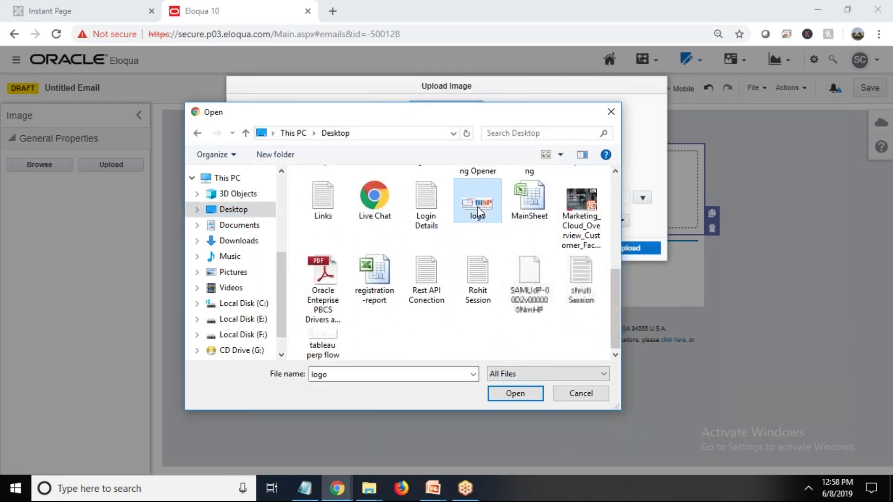
left_click(521, 393)
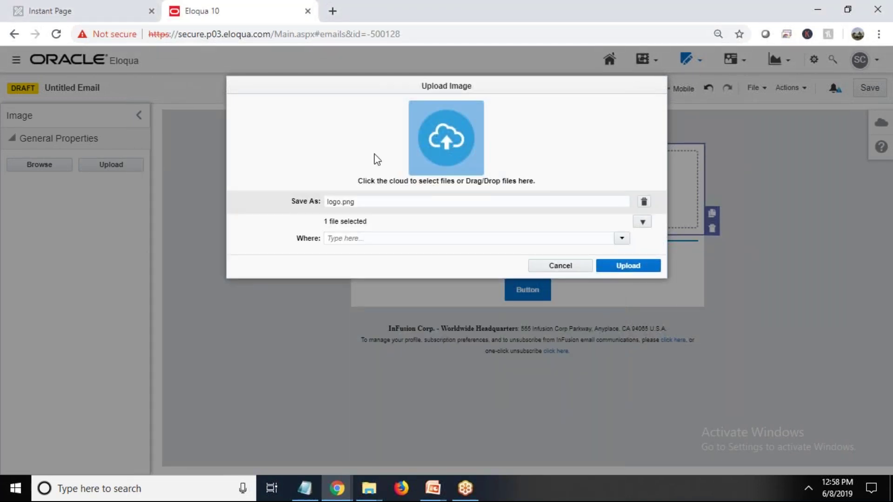
left_click(623, 239)
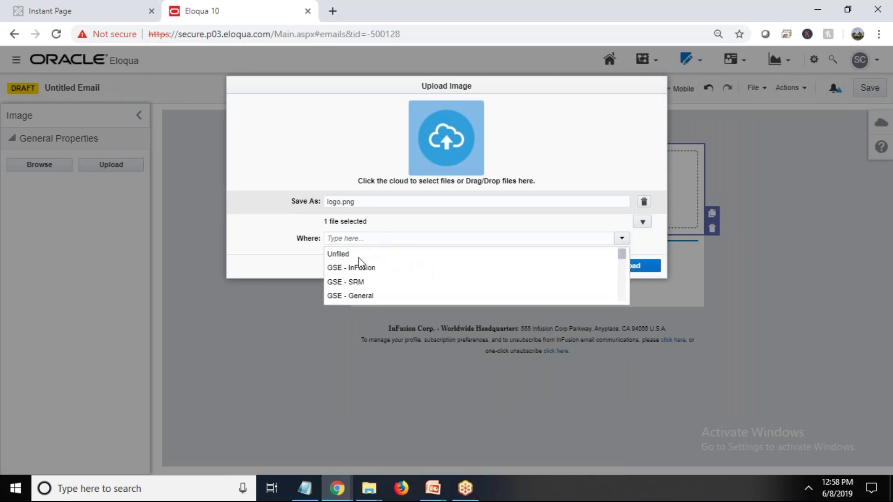
left_click(297, 259)
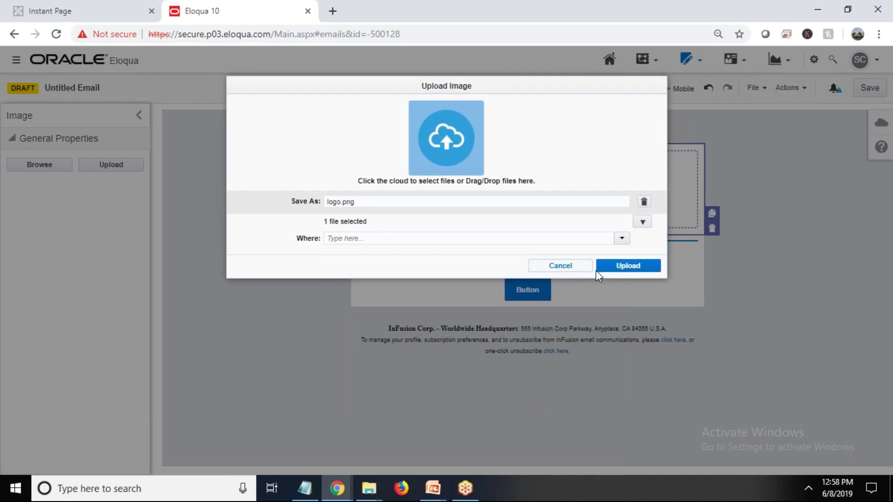
left_click(623, 263)
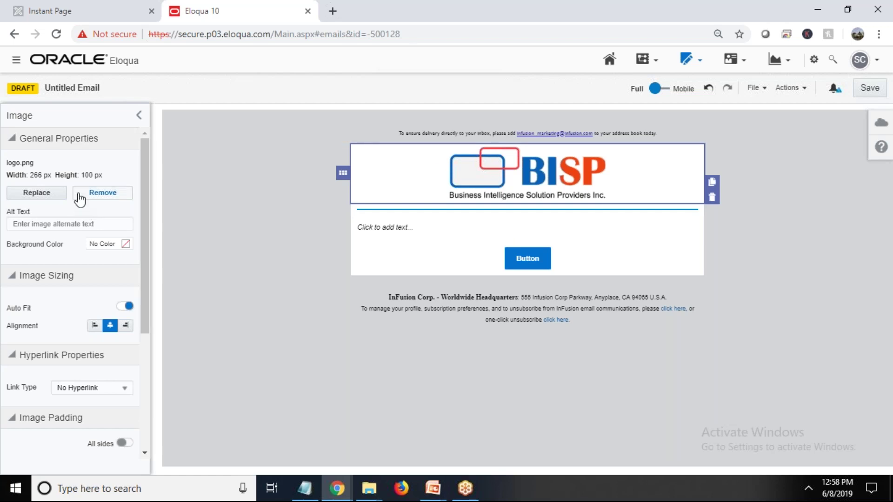
left_click(87, 228)
type("bi")
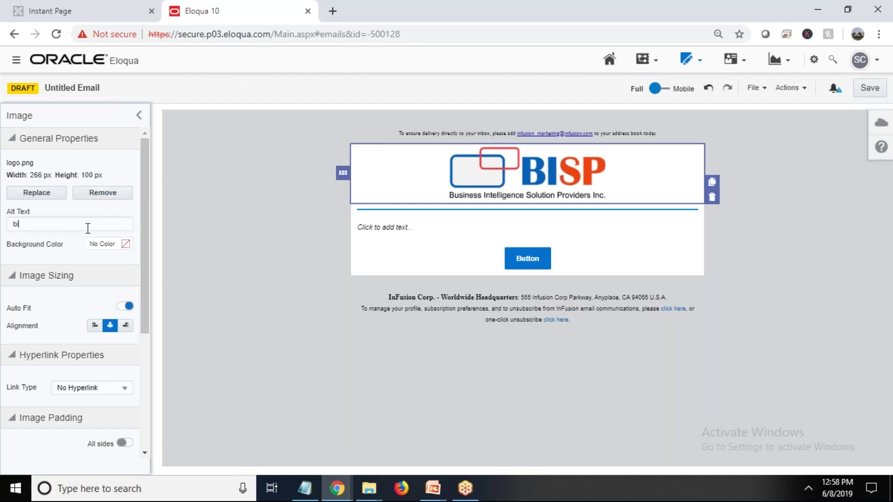
key("BackSpace")
type("www.bisptrainin")
key("BackSpace")
key("BackSpace")
key("BackSpace")
key("BackSpace")
type("inings.com")
Try a 35% scale on the logo, then leave Auto Fit switched on
scroll(76, 323, "down", 2)
scroll(77, 323, "down", 3)
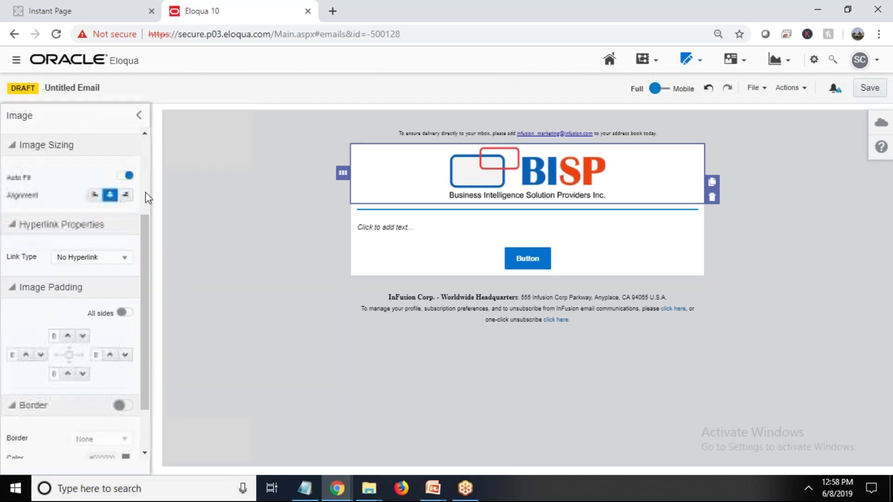
left_click(125, 176)
left_click(128, 179)
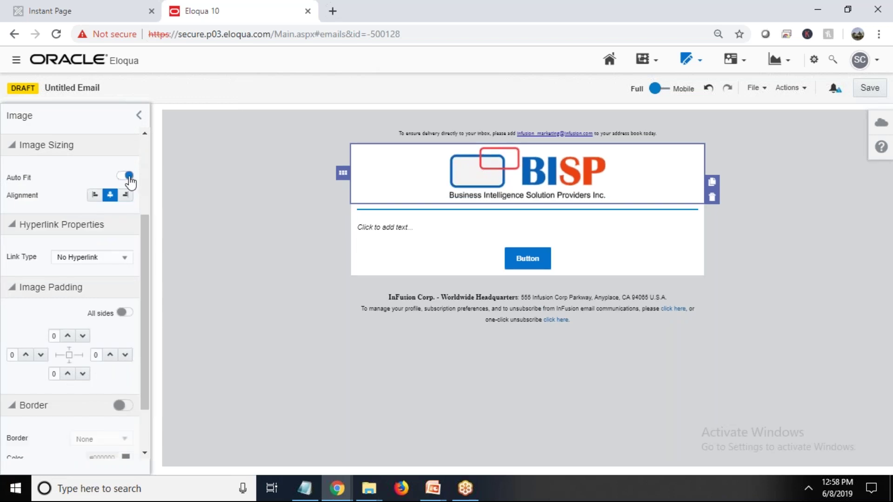
left_click(120, 177)
left_click_drag(65, 210, 59, 215)
left_click(127, 177)
Load the BISP Trainings website in a new Chrome tab, copy its address, and return to Eloqua
left_click(100, 258)
left_click(100, 260)
left_click(332, 11)
type("bisp")
key("Return")
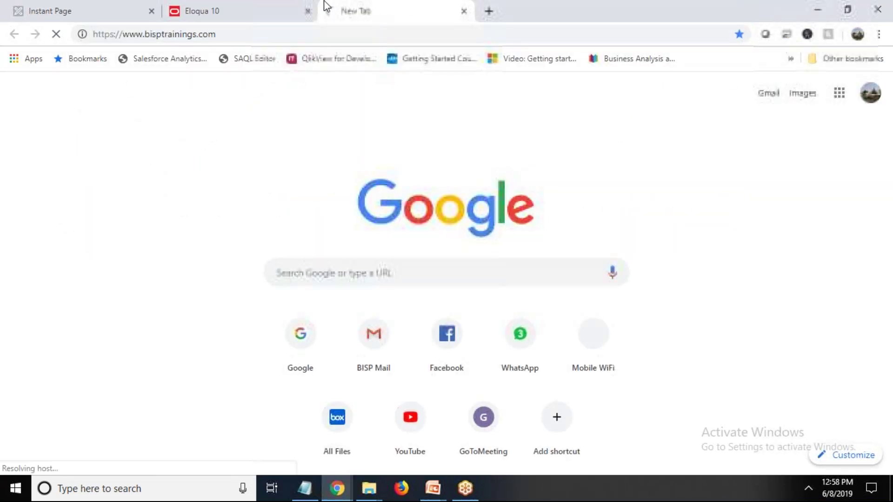
left_click(263, 8)
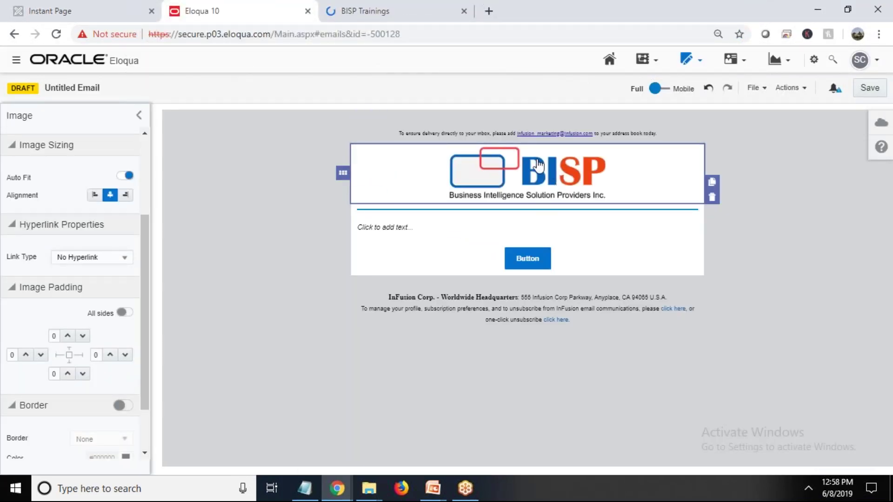
left_click(381, 5)
left_click(95, 33)
key("ctrl+c")
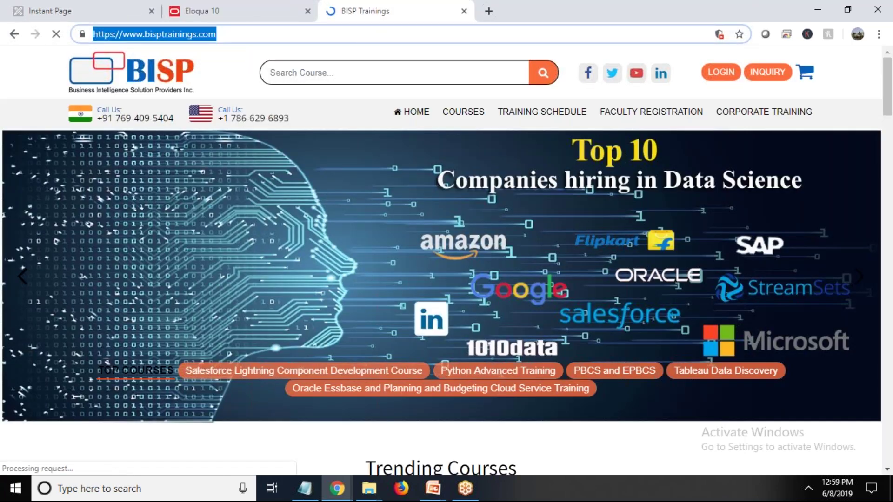
left_click(242, 12)
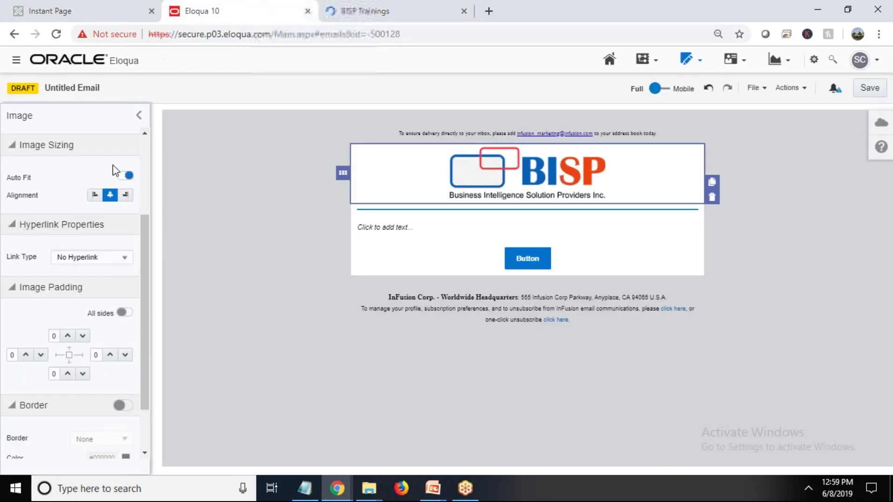
left_click(118, 258)
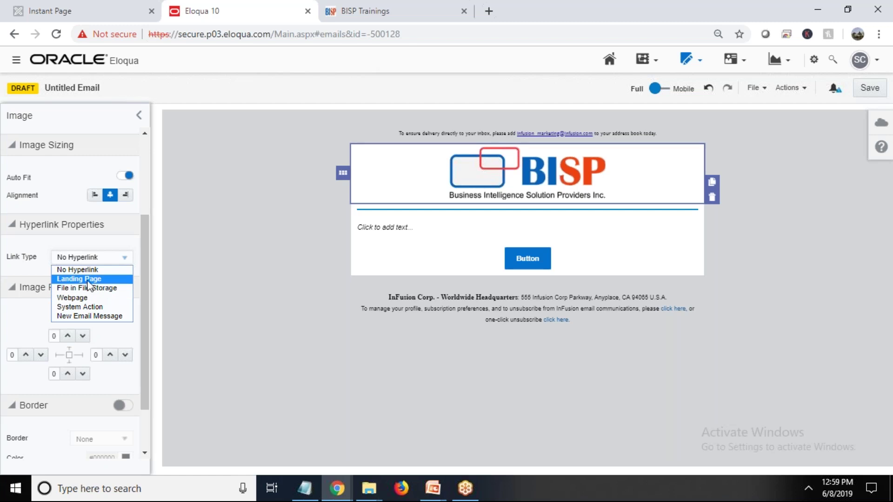
left_click(84, 298)
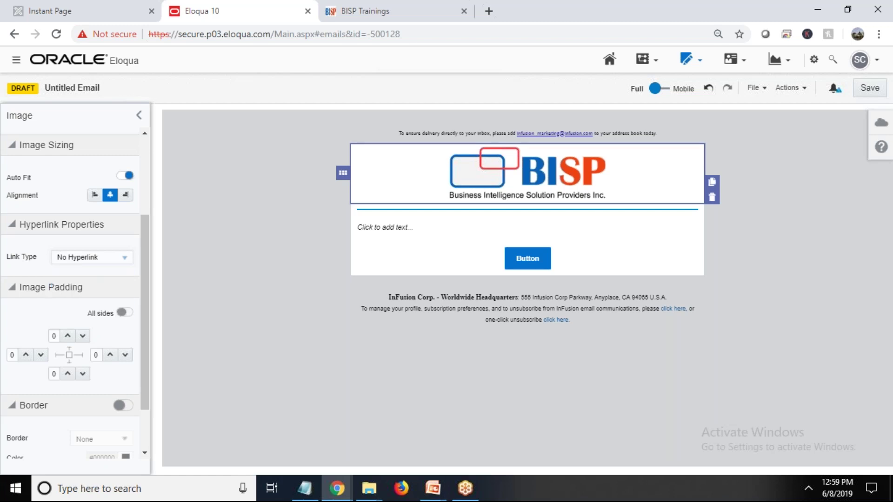
left_click_drag(53, 318, 5, 291)
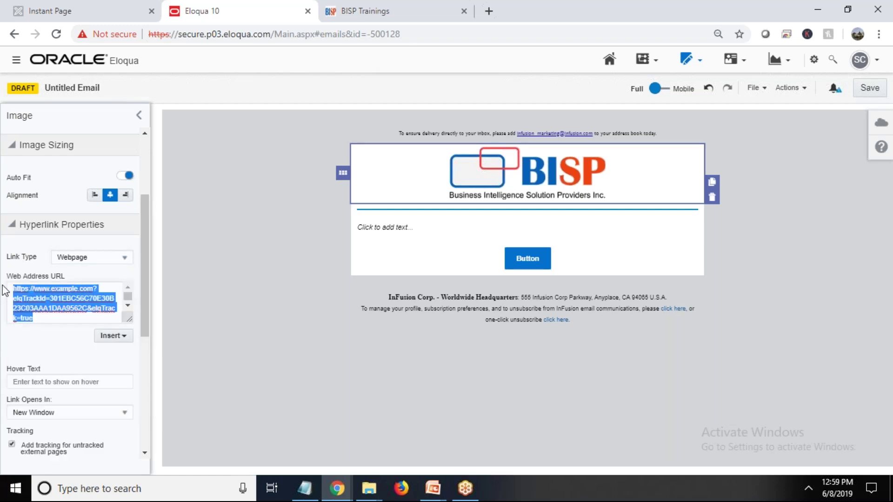
key("BackSpace")
key("ctrl+v")
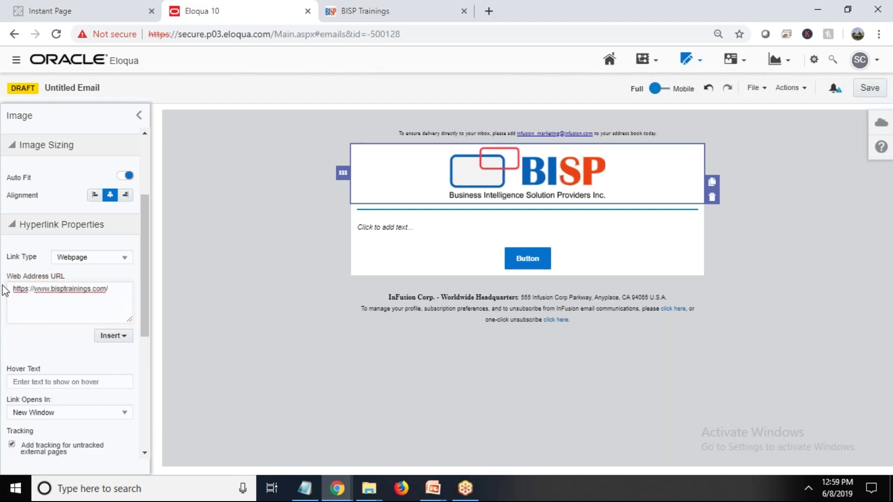
left_click(41, 345)
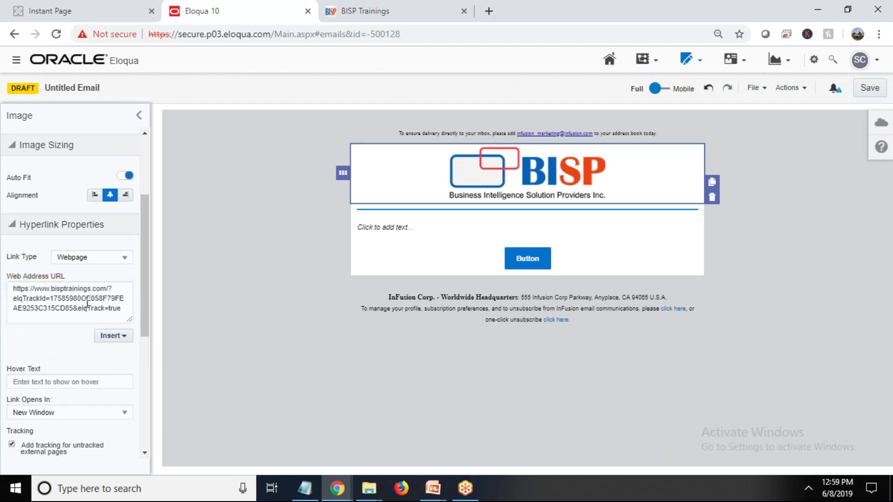
Set the link's hover text to 'Click to Visit BISP Trainings website'
scroll(59, 348, "down", 3)
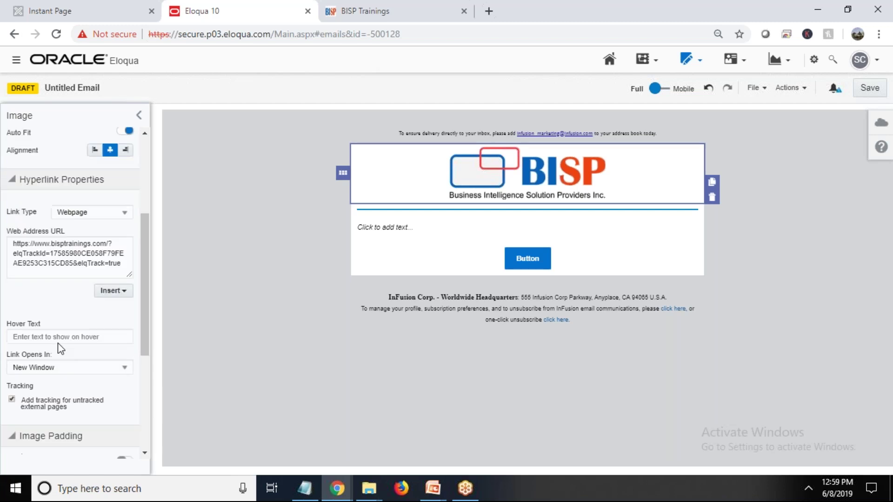
left_click(55, 256)
type("Cl")
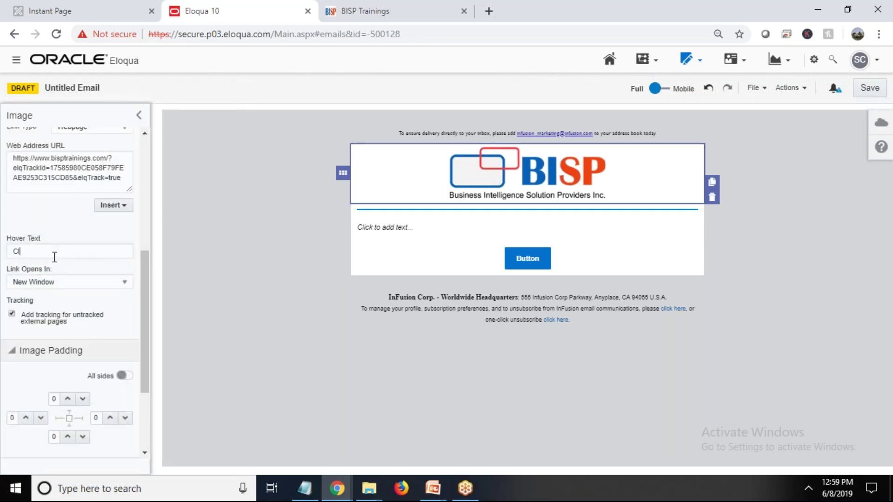
type("ick to Visit BISPTrainings")
key("BackSpace")
key("BackSpace")
key("BackSpace")
key("BackSpace")
key("BackSpace")
key("BackSpace")
key("BackSpace")
key("BackSpace")
key("BackSpace")
type("Trainings website")
left_click(202, 346)
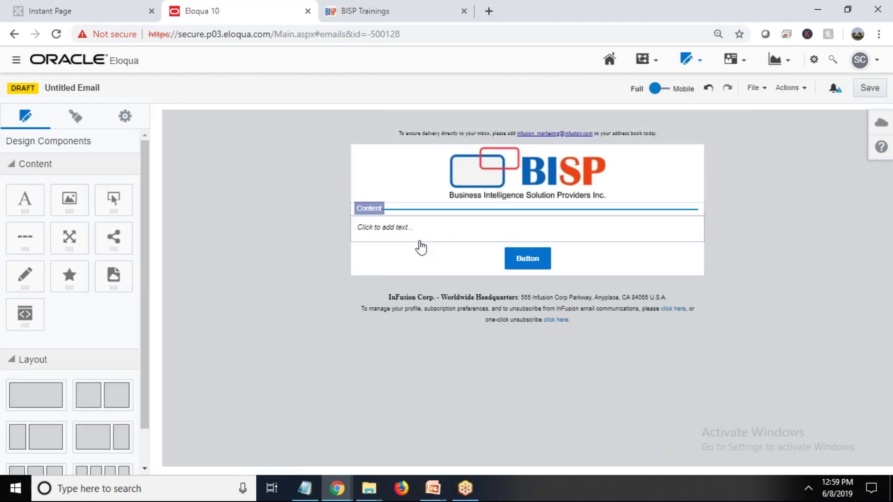
Open the 'Click to add text...' block below the logo for editing
left_click(400, 229)
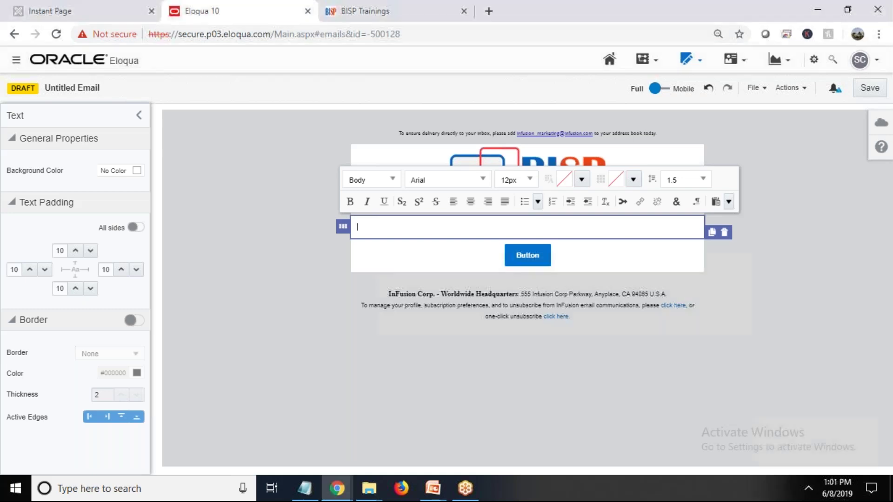
Type 'Hello,' and begin 'We are happy to inform you that we have started'
type("Hello,")
key("Return")
type("We sre")
key("BackSpace")
key("BackSpace")
key("BackSpace")
type("are pleased")
key("BackSpace")
key("BackSpace")
type("d to ")
type("inform yo")
key("BackSpace")
key("BackSpace")
key("BackSpace")
key("BackSpace")
key("BackSpace")
key("BackSpace")
key("BackSpace")
key("BackSpace")
key("BackSpace")
key("BackSpace")
key("BackSpace")
key("BackSpace")
key("BackSpace")
key("BackSpace")
key("BackSpace")
key("BackSpace")
key("BackSpace")
key("BackSpace")
key("BackSpace")
key("BackSpace")
type("happy to inf")
key("BackSpace")
type("form you that ")
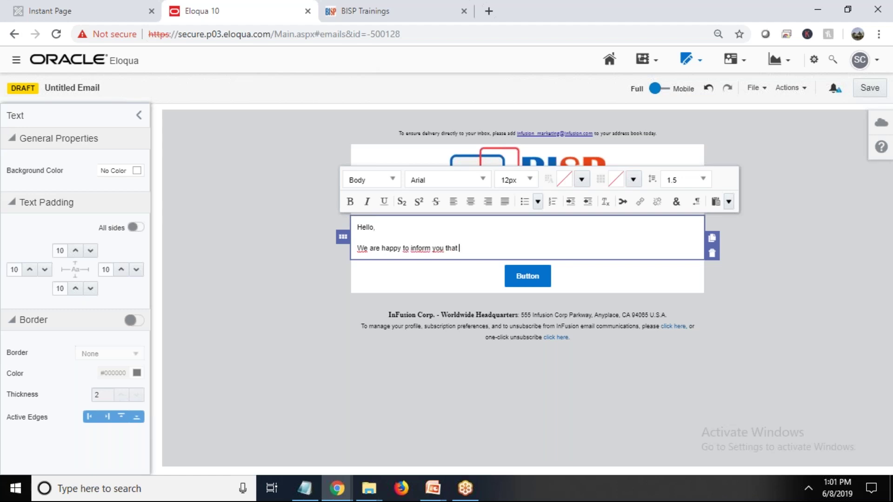
type("we hav")
type("e started")
Name the new Oracle MArketing CLoud(Eloqua) course and start the webinar date line
type("new")
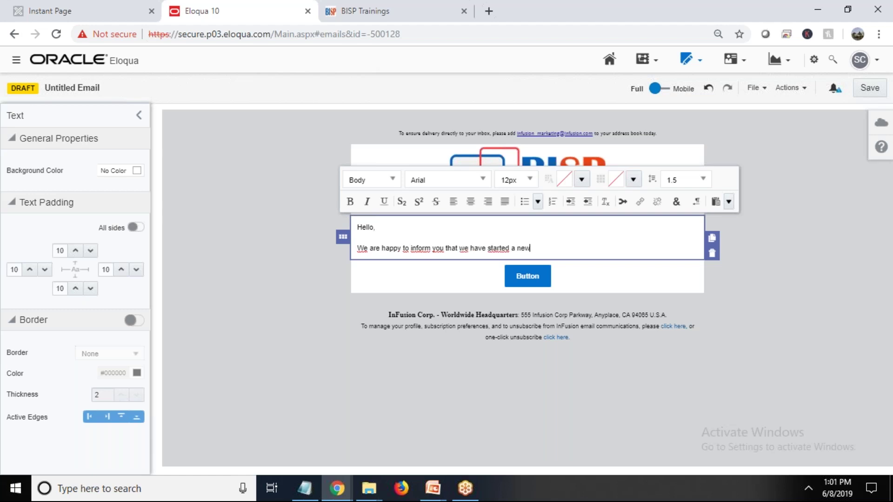
type(" course in Oracle named as Oracle MArketing CLoy")
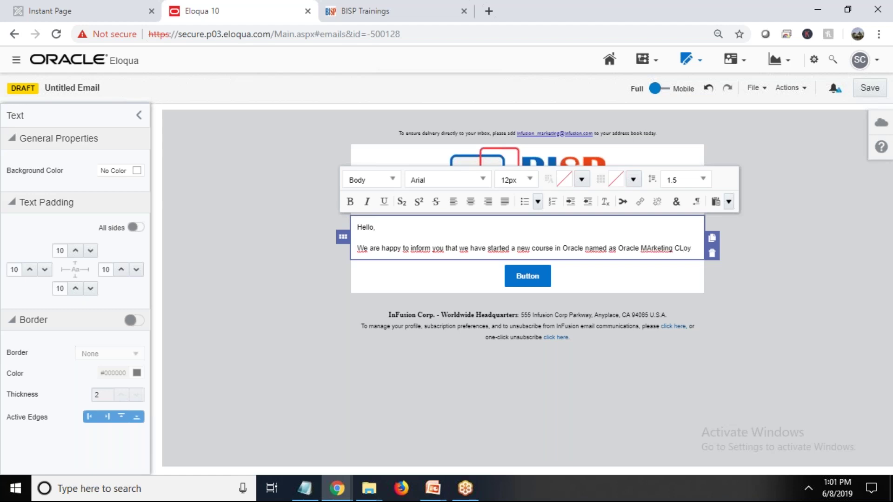
type("ud")
key("BackSpace")
type("(Elopq")
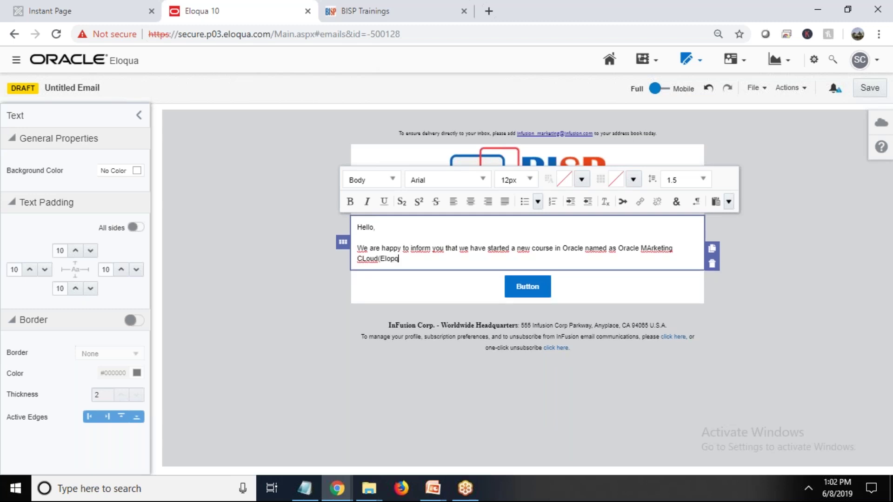
key("BackSpace")
key("BackSpace")
type("qua).")
key("Return")
key("Return")
type("For more")
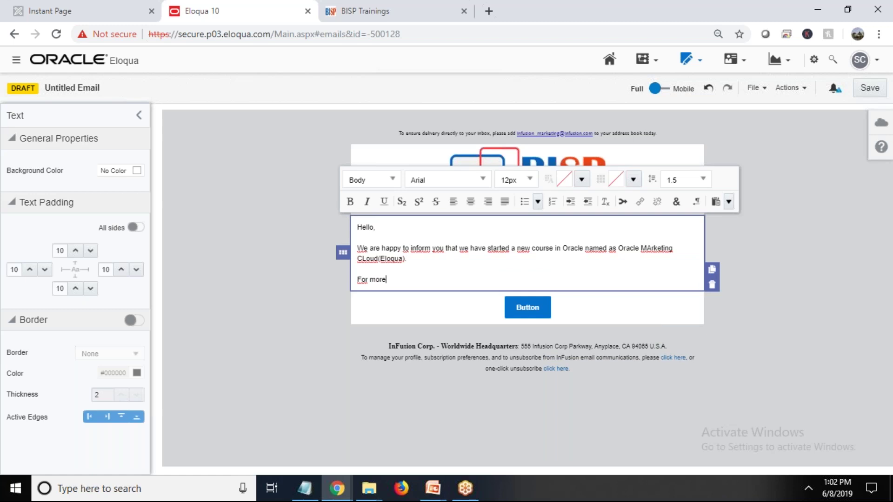
type(" update on product we planned a webinar on dated:")
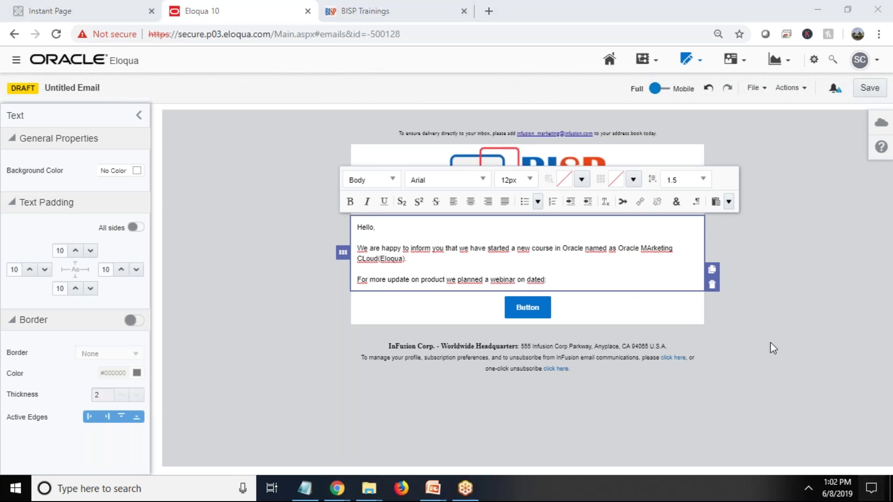
Complete the webinar date as 15/06/2019
left_click(603, 422)
left_click(832, 491)
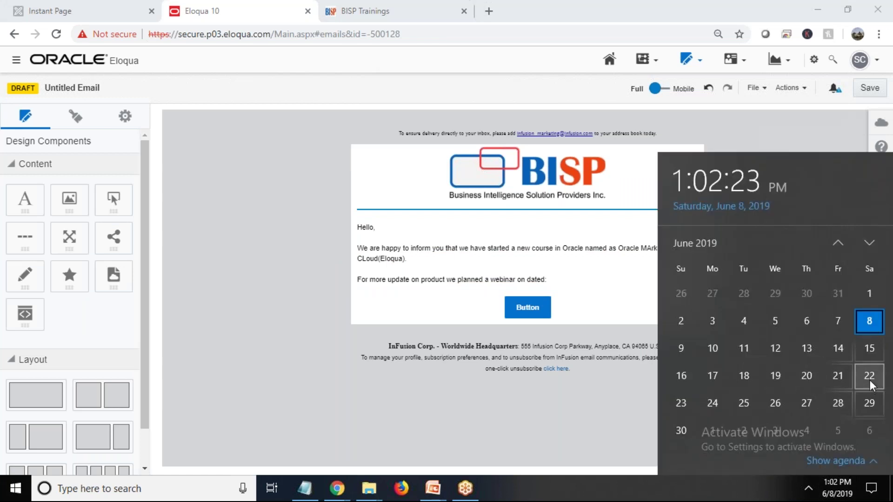
left_click(556, 279)
type("15")
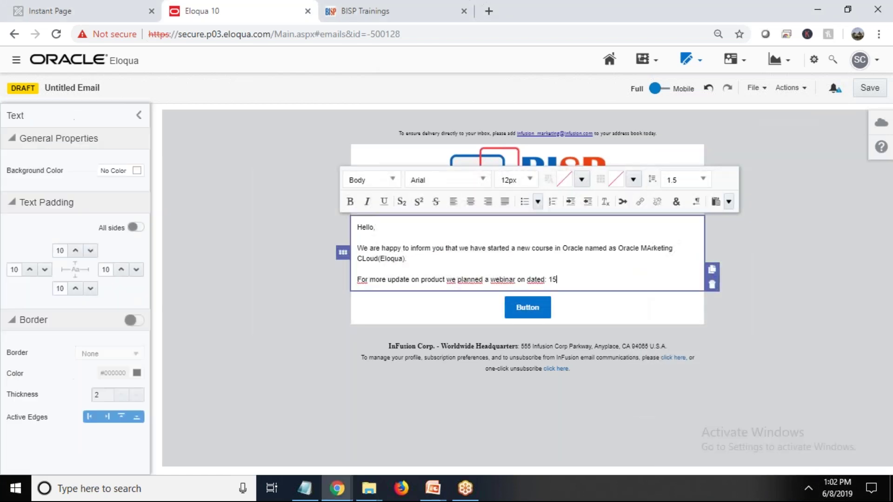
type("/06/2019.")
key("Return")
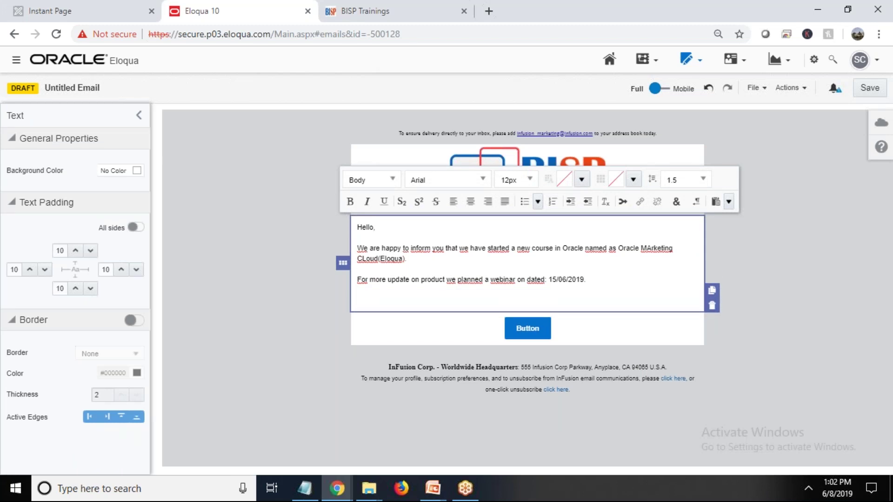
Add the line 'Link will be send to you in next email after your confirmationn.'
type("Your ar")
key("BackSpace")
key("BackSpace")
key("BackSpace")
key("BackSpace")
key("BackSpace")
key("BackSpace")
key("BackSpace")
type("Link will be send to you in next ")
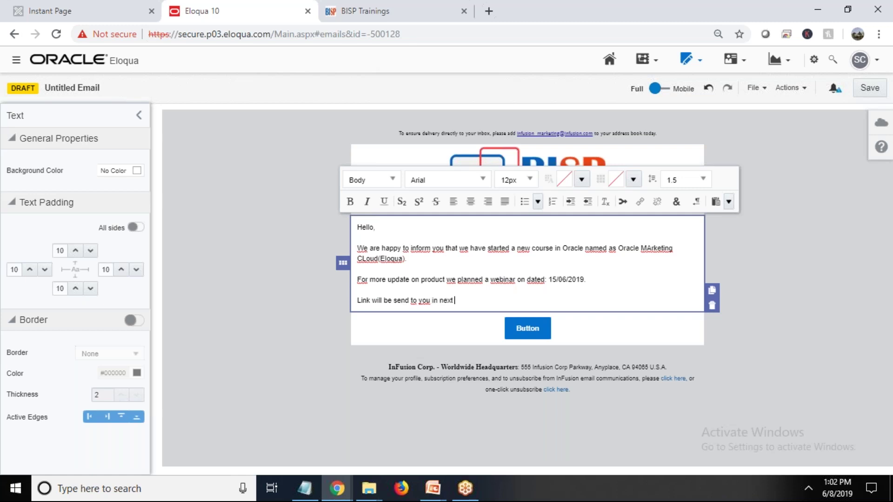
type("email after your confirmationn.")
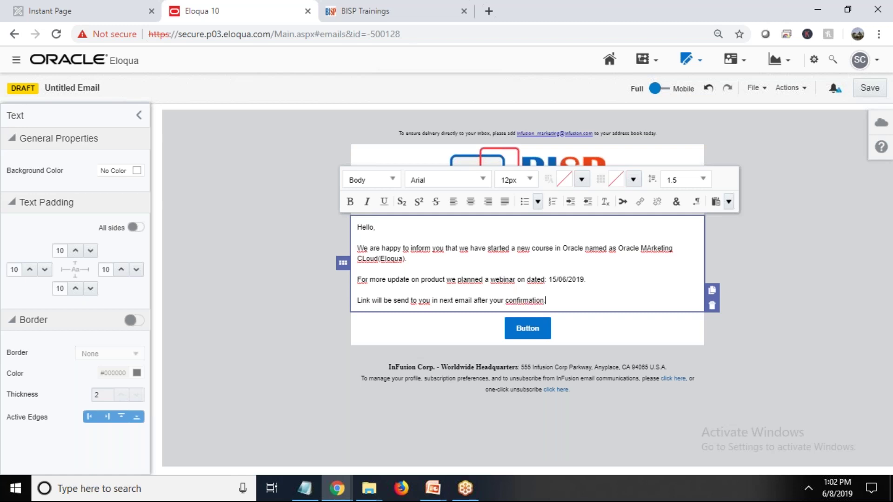
key("Return")
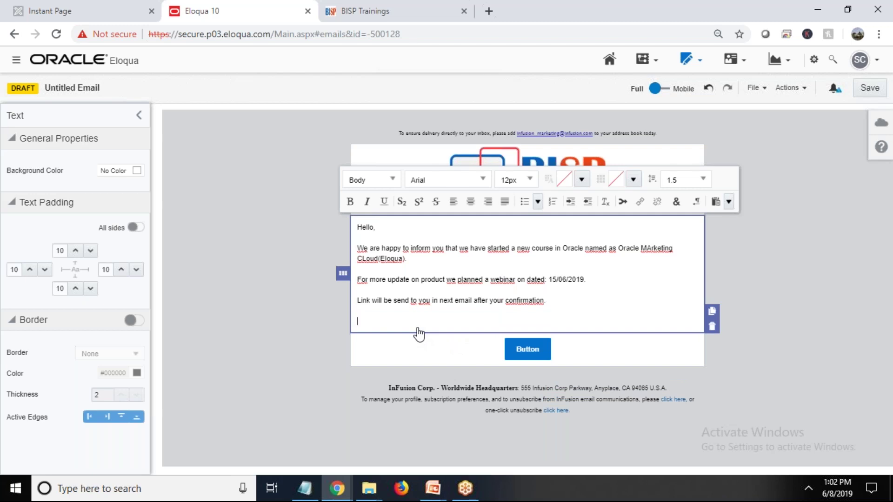
Add 'You can visit our website for more updates:' followed by the pasted BISP URL
type("You can cvi")
type("d")
key("BackSpace")
key("BackSpace")
key("BackSpace")
key("BackSpace")
type("visit our website ")
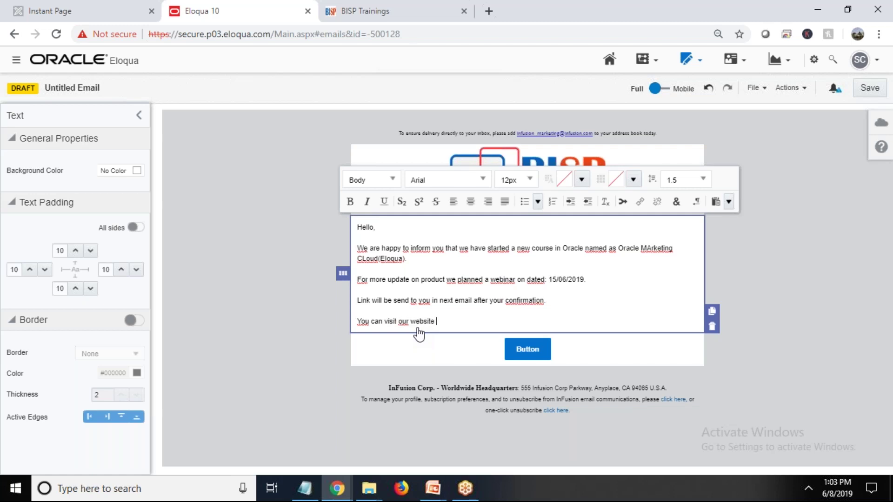
type("for more")
key("BackSpace")
key("BackSpace")
key("BackSpace")
type("r")
key("BackSpace")
type("ore updates:")
type("https://www.bisptrainings.com")
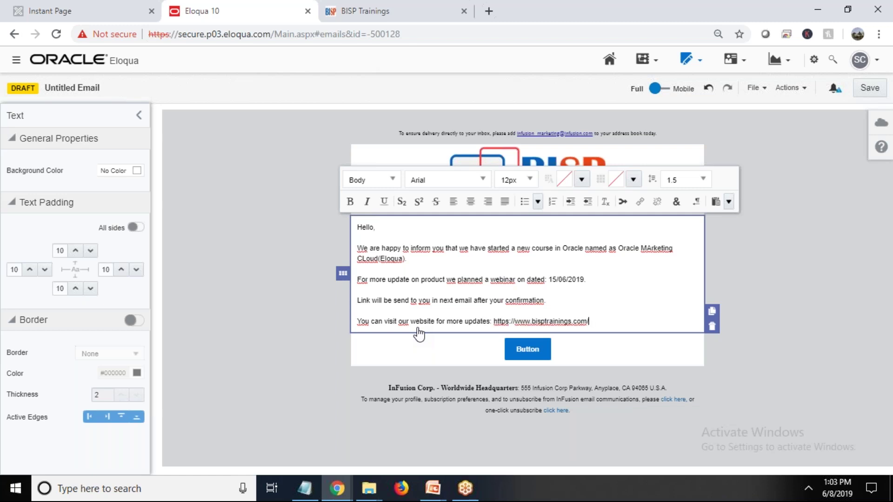
Turn the website address into a hyperlink pointing to the pasted URL
left_click_drag(590, 320, 492, 325)
key("ctrl+c")
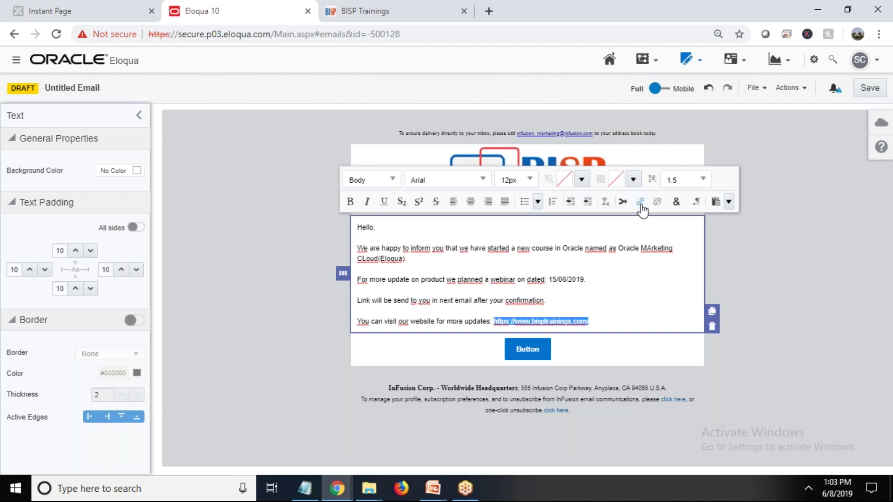
left_click(640, 203)
left_click_drag(106, 221, 3, 204)
key("ctrl+v")
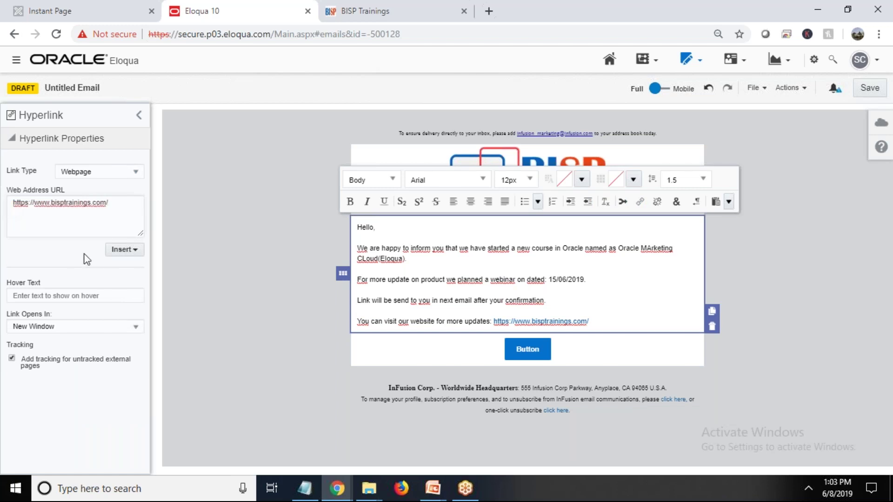
left_click(225, 412)
left_click(606, 325)
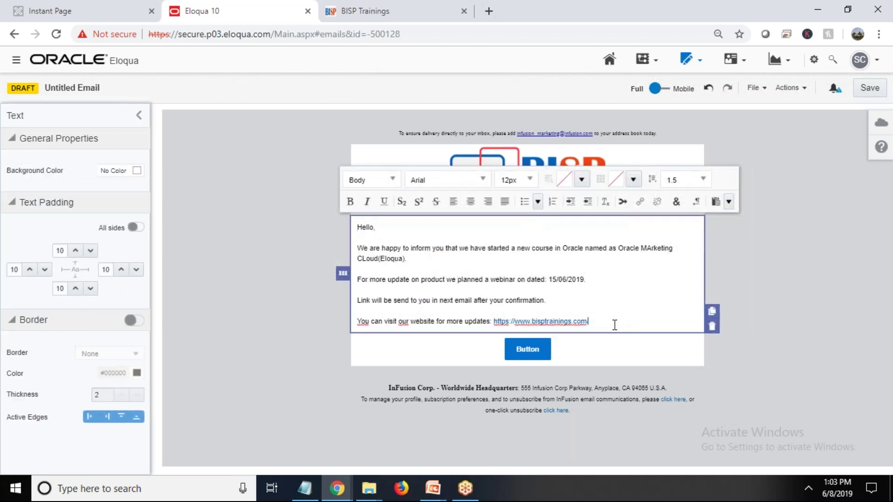
Add the sign-off lines 'Thanks and Regards,' and 'TEAM BISP' below the link
key("Return")
type("T")
key("BackSpace")
type("Thanks and Regards")
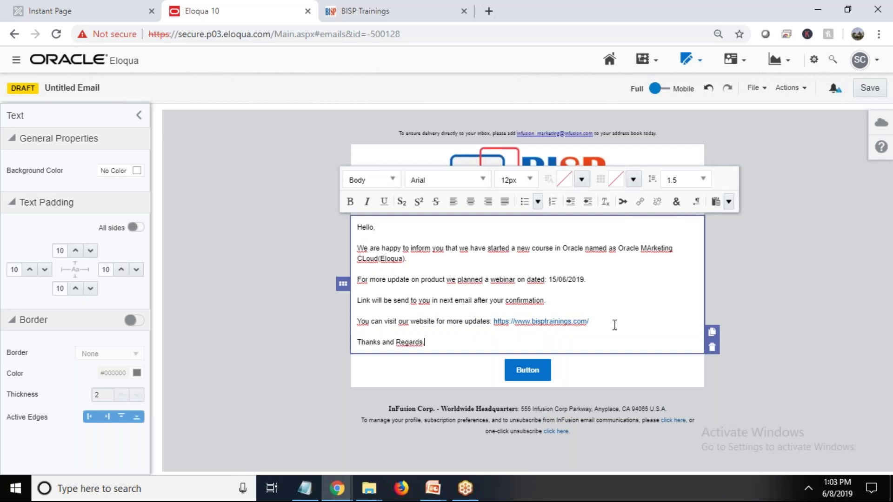
key("BackSpace")
type(",")
key("Return")
type("TEAM BISP")
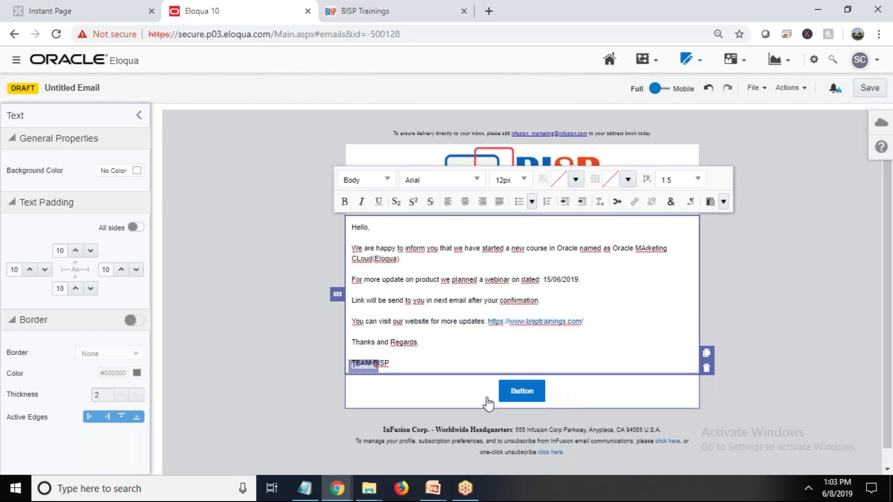
left_click(470, 398)
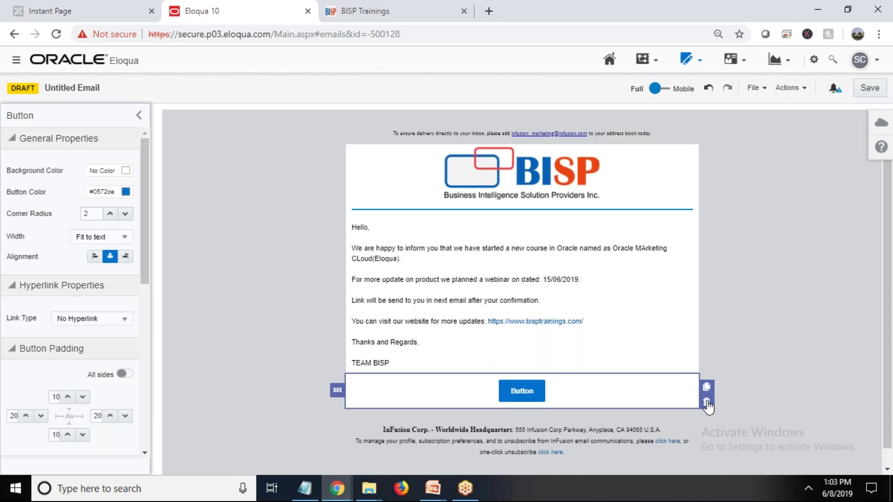
Delete the button block and upload the Oracle Eloqua logo into a new image block there
left_click(706, 402)
left_click_drag(110, 199, 522, 419)
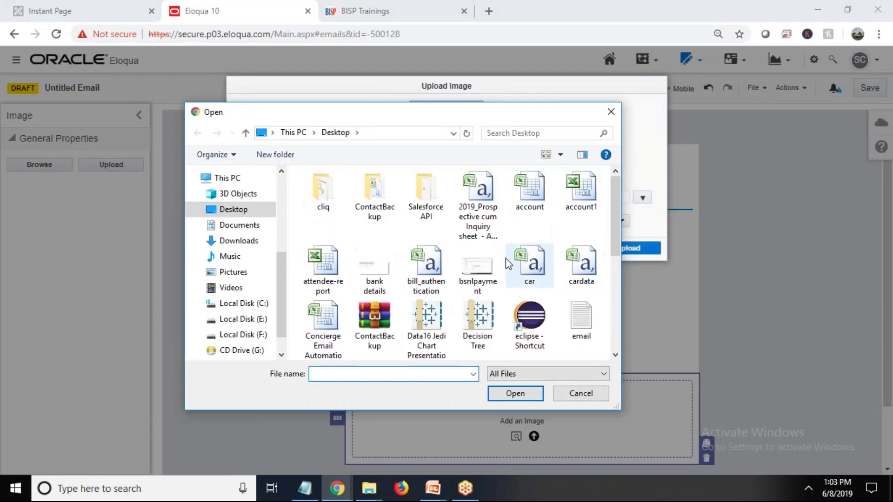
scroll(506, 258, "down", 5)
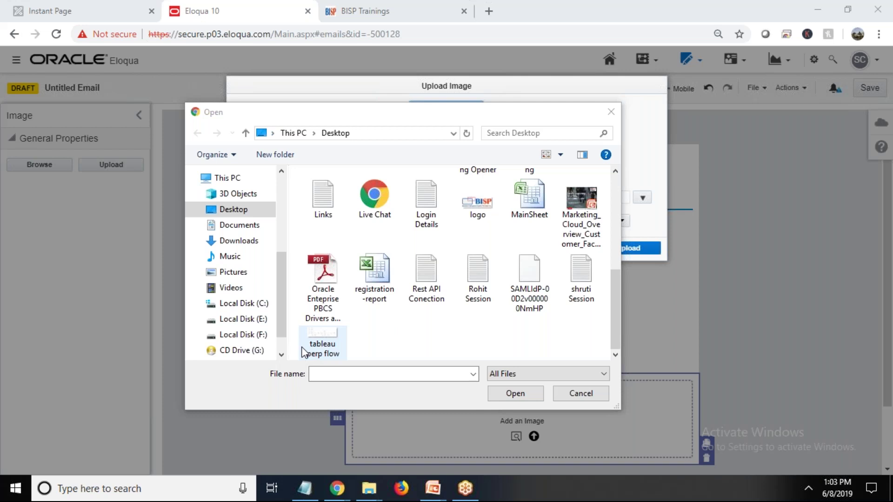
double_click(575, 251)
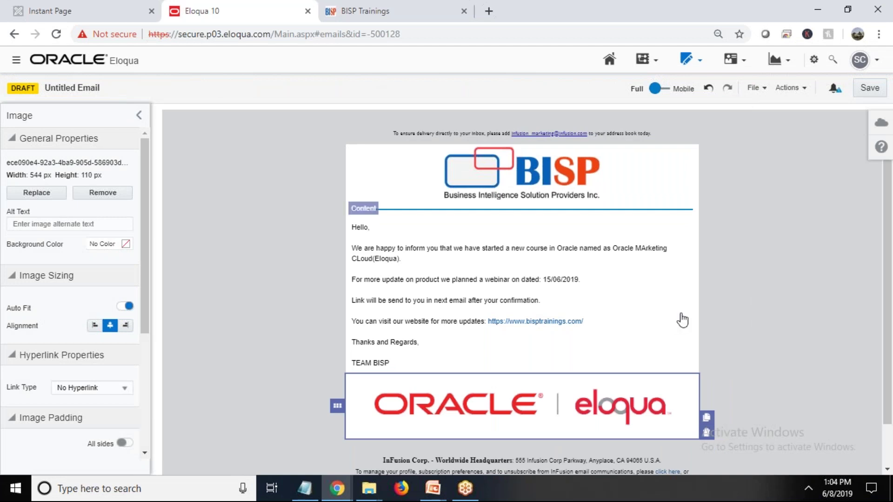
Save the email as 'Promotional Email For Orcale Marketing Cloud' in the Unfiled folder
left_click(869, 88)
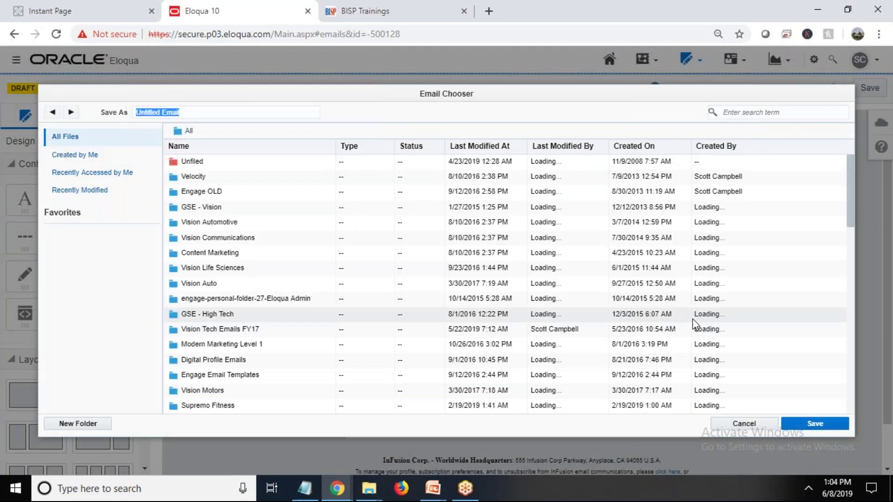
type("Pro")
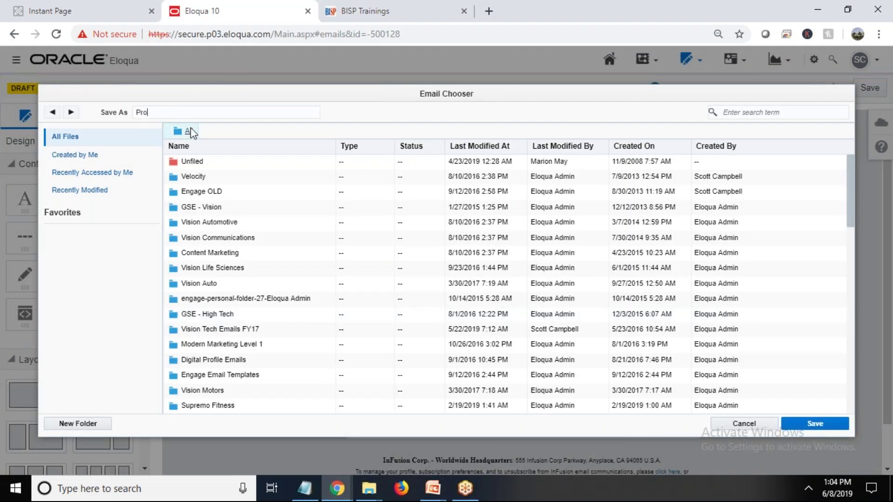
type("motional Email For Orcale Marketing Cloud")
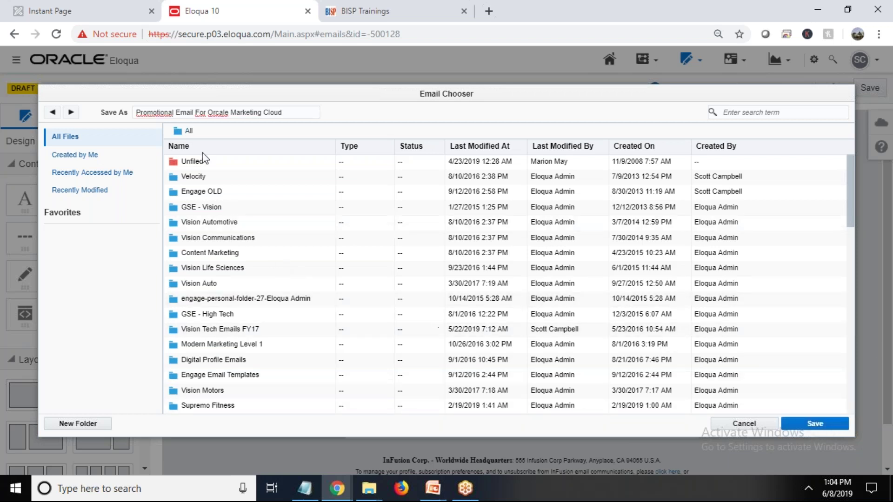
left_click(191, 163)
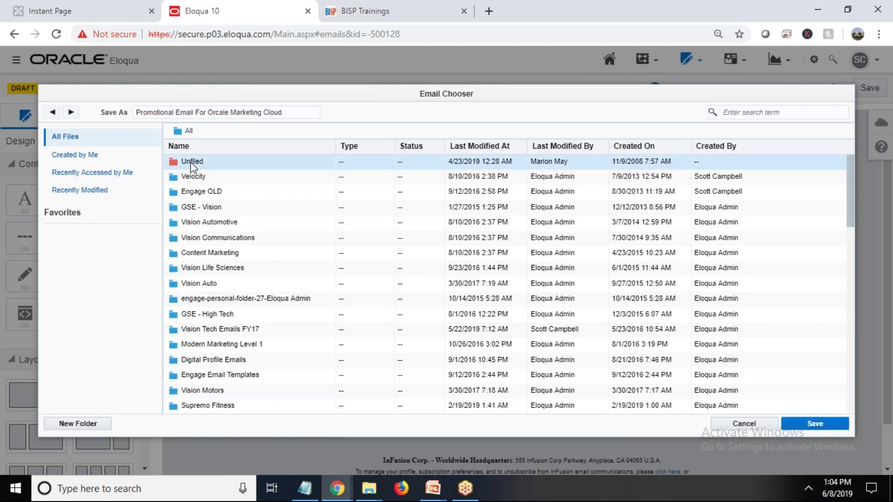
left_click(815, 424)
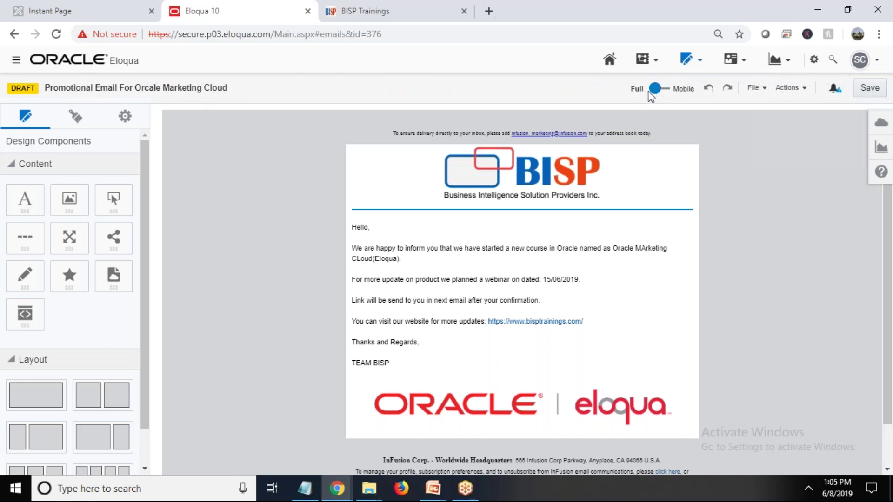
Preview the email in Mobile view, switch back to Full, and bring up the File commands
left_click(671, 88)
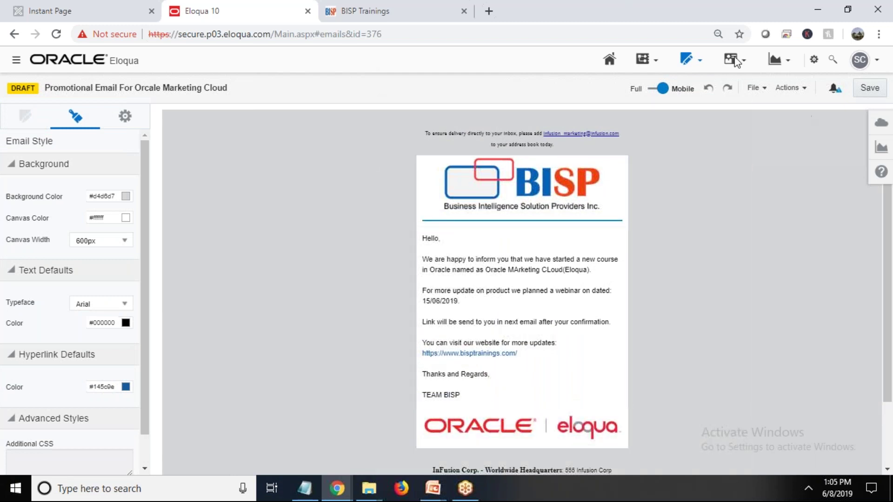
left_click(655, 90)
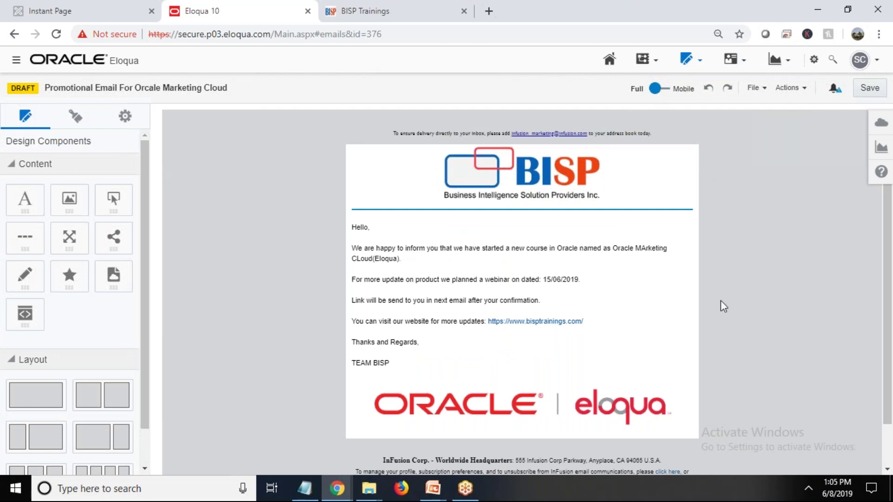
left_click(764, 90)
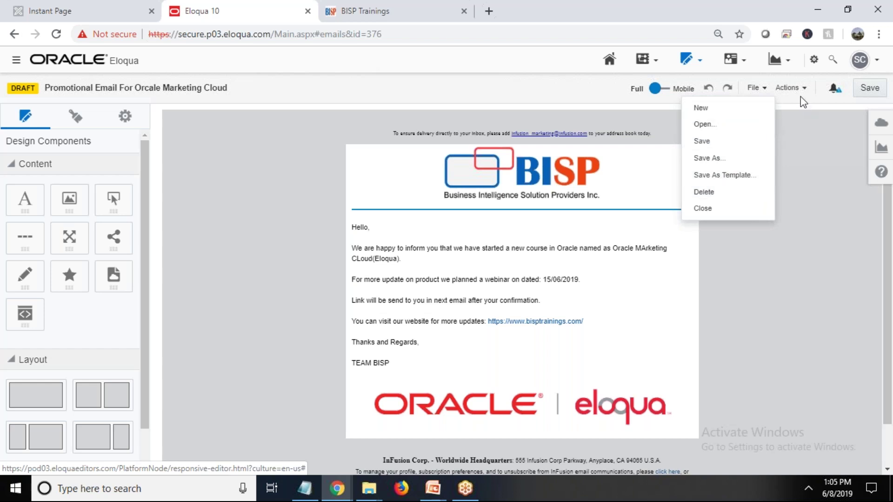
Send the email to a contact found by name search in Email a Contact
left_click(791, 88)
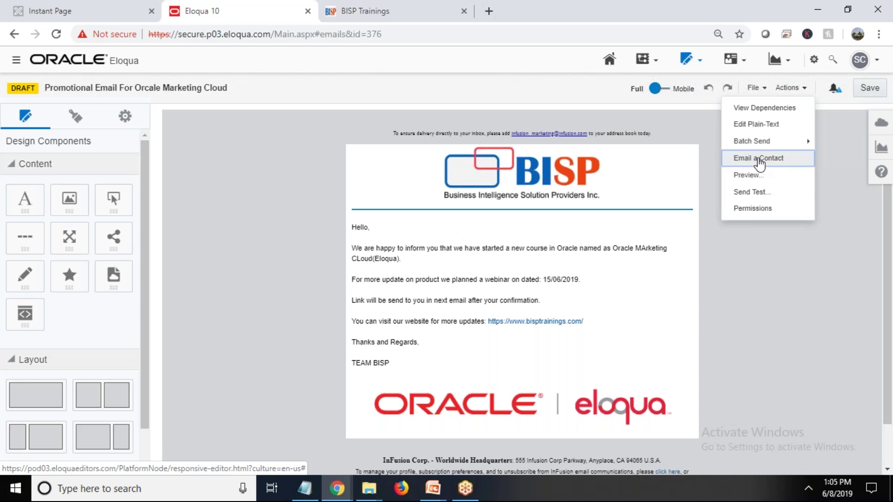
left_click(757, 163)
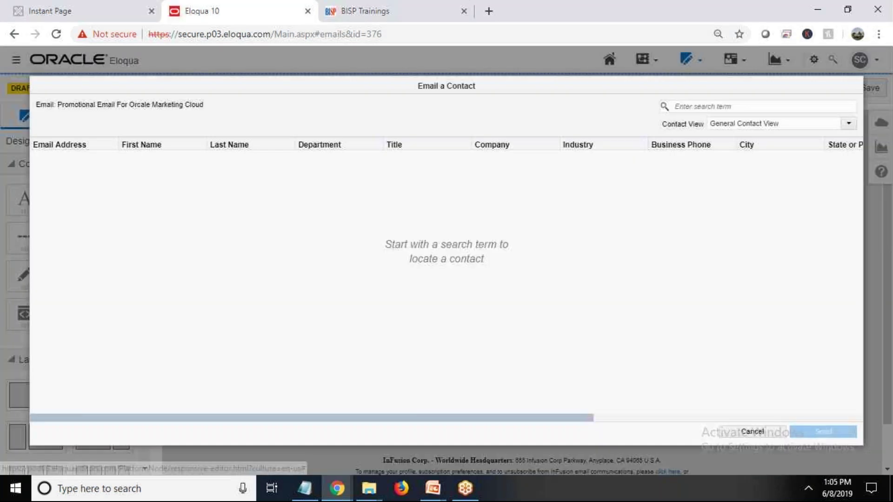
left_click(716, 103)
type("Rose")
key("Return")
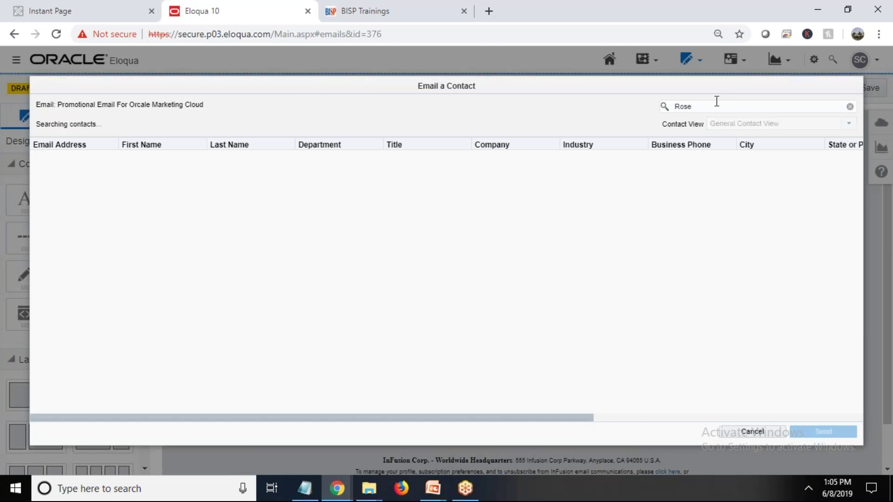
left_click(231, 285)
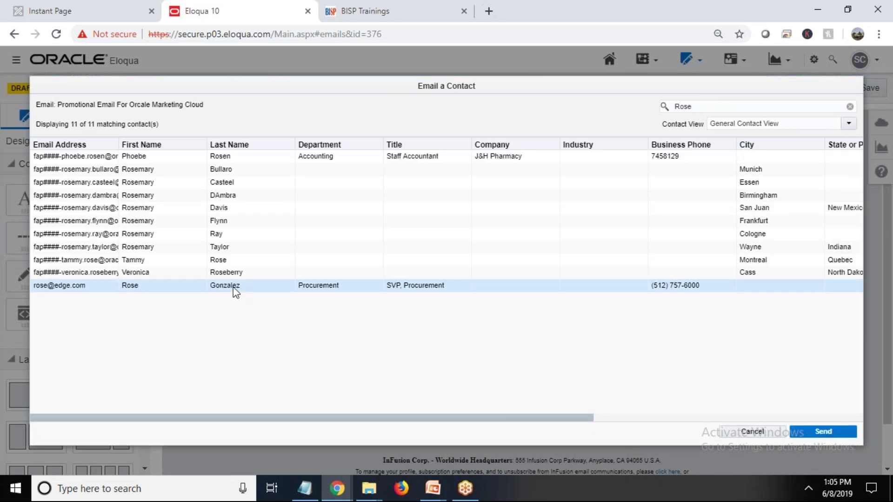
left_click(822, 435)
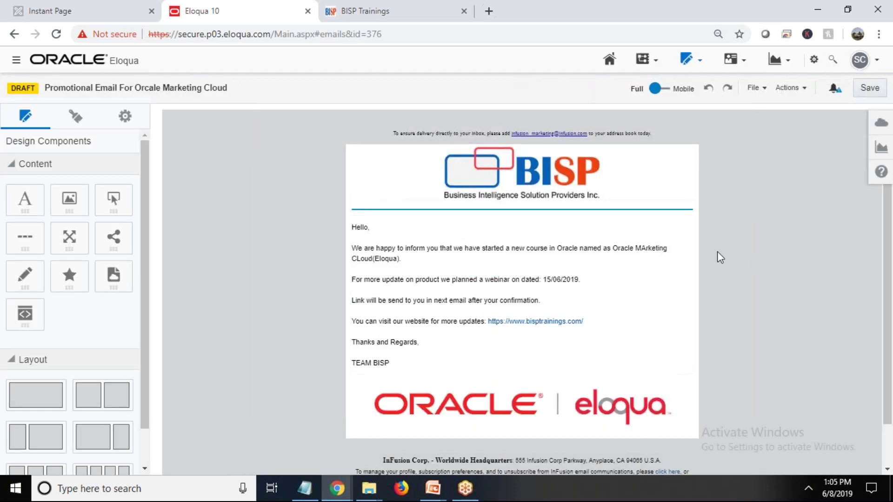
Review and dismiss the non-responsive content warnings in the notifications
scroll(715, 257, "down", 1)
scroll(714, 256, "up", 1)
left_click(831, 91)
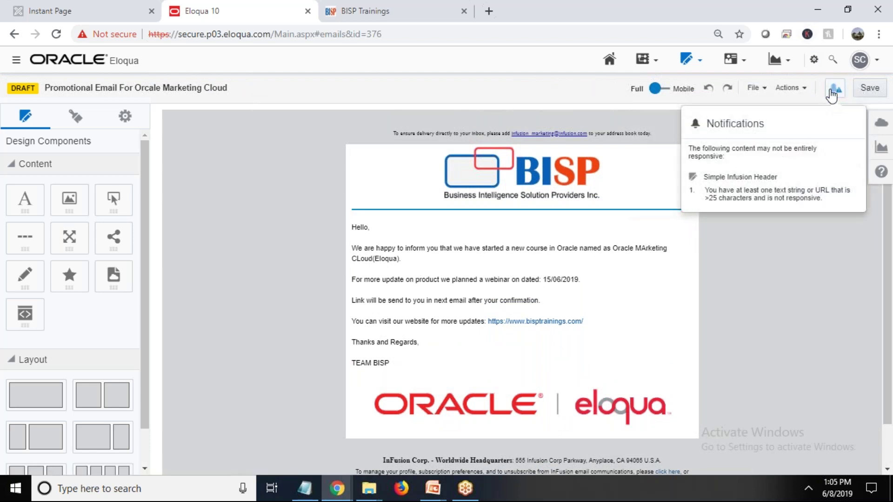
left_click(758, 234)
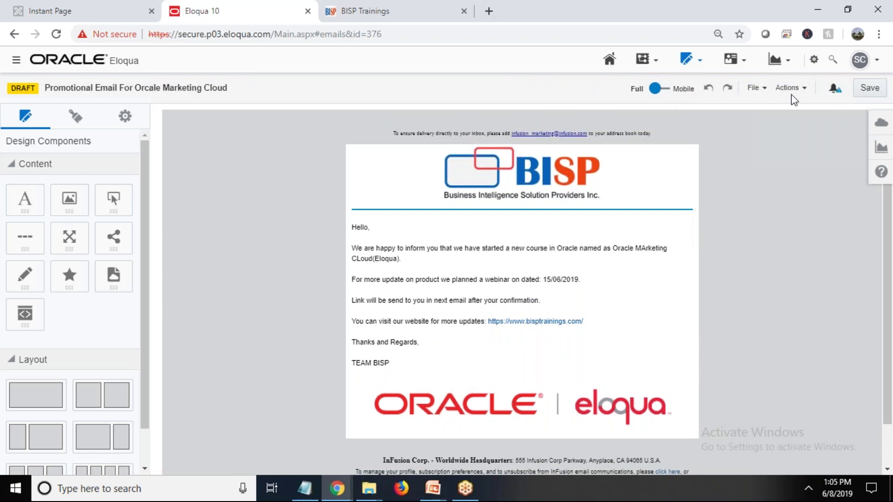
Start a Send Test with the admin user as sender and open the recipient contact lookup
left_click(804, 89)
left_click(759, 192)
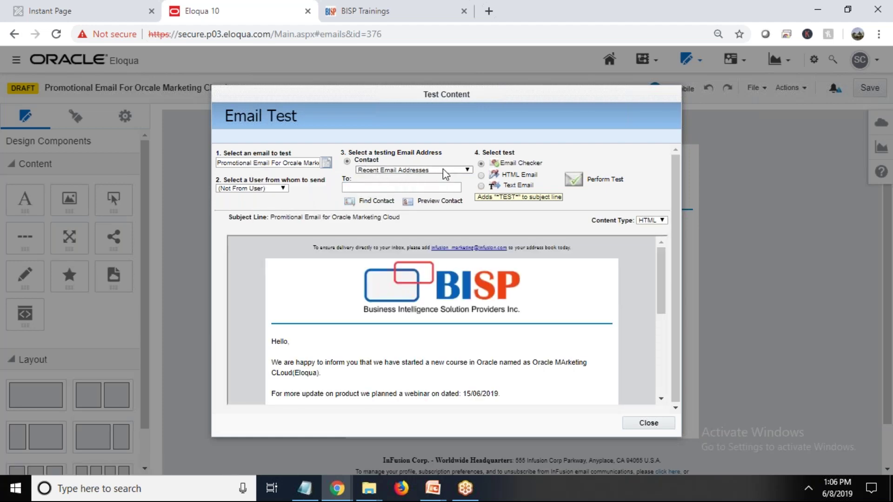
left_click(282, 188)
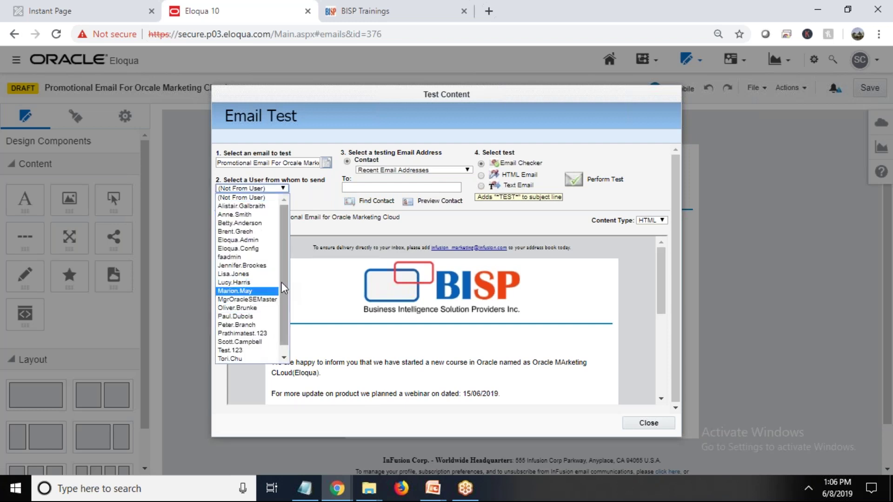
scroll(281, 283, "down", 1)
scroll(282, 292, "up", 1)
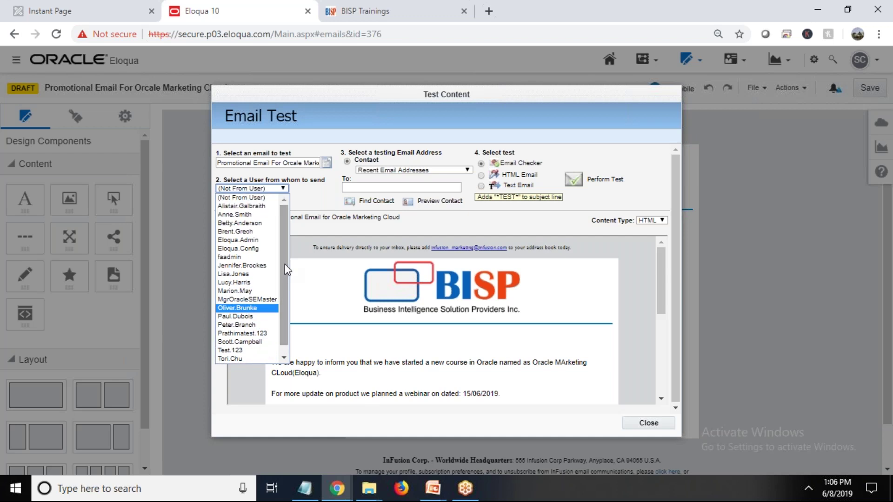
scroll(284, 264, "down", 1)
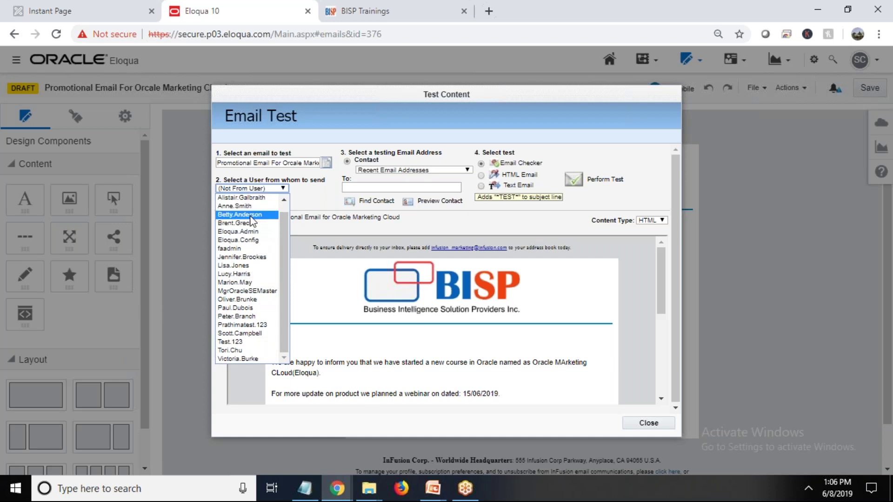
left_click(247, 252)
left_click(359, 187)
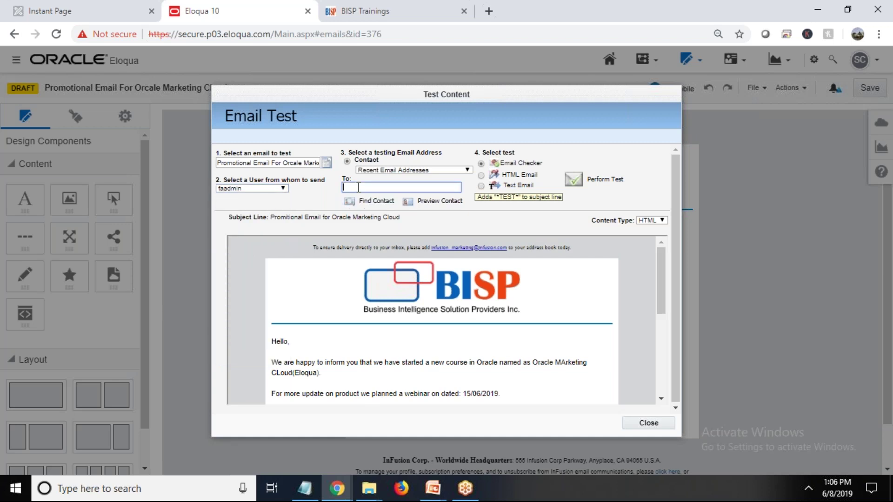
left_click(365, 201)
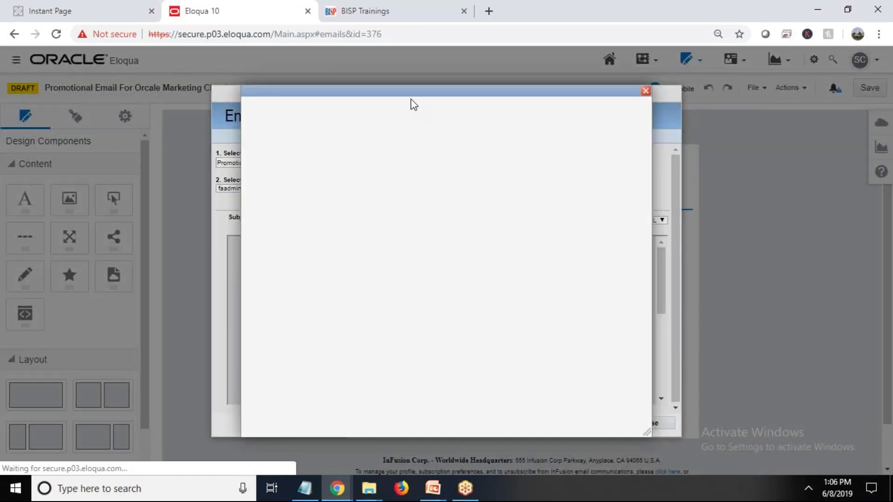
Search contacts by name and choose 'Select this record' to make it the test recipient
left_click_drag(408, 97, 366, 93)
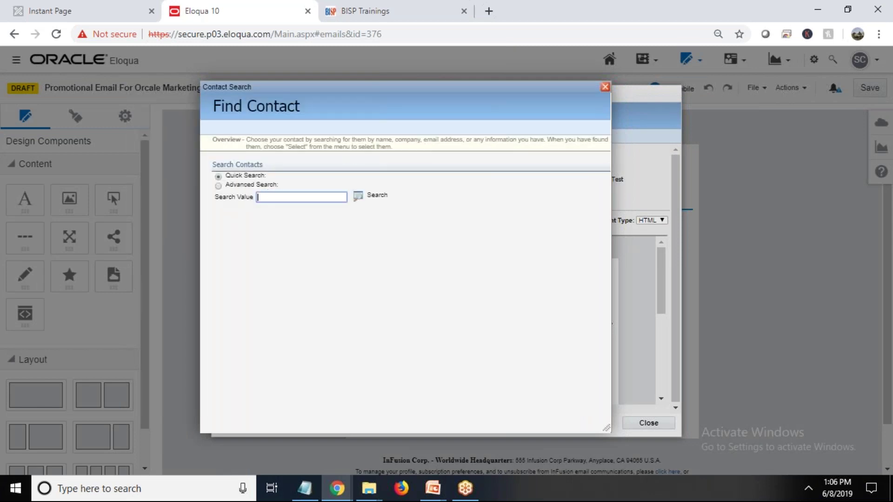
type("sumit")
left_click(361, 197)
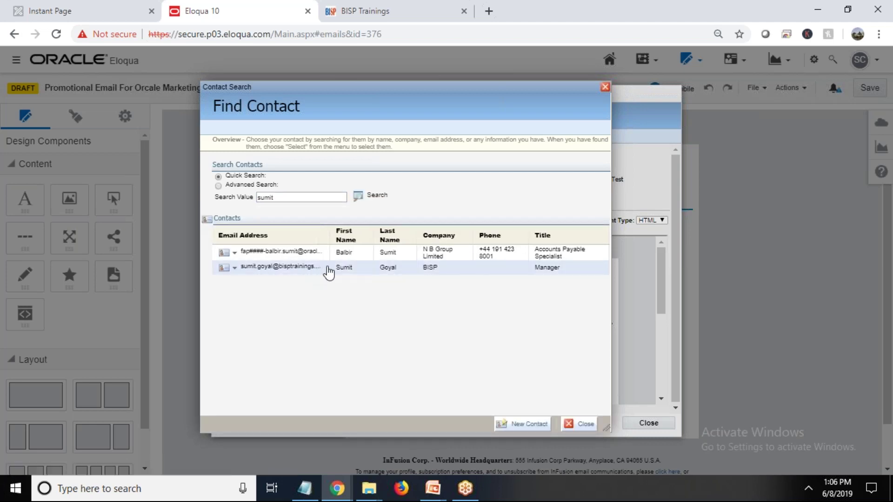
left_click(227, 268)
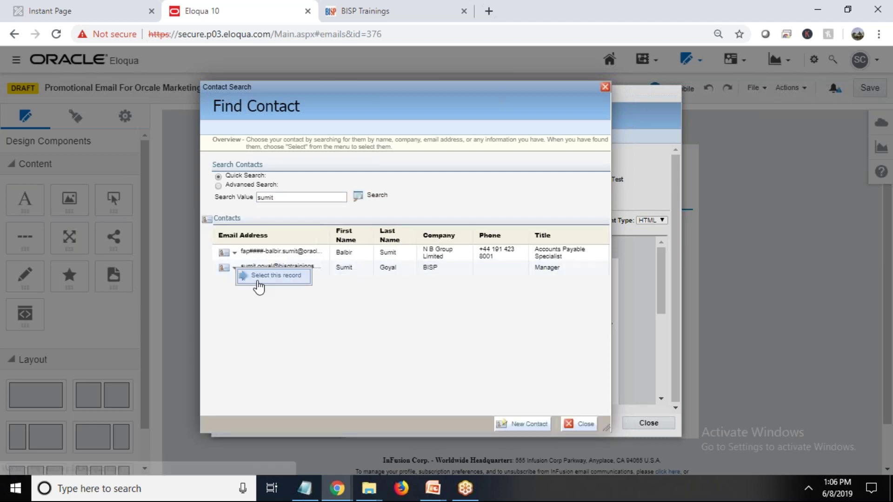
left_click(258, 278)
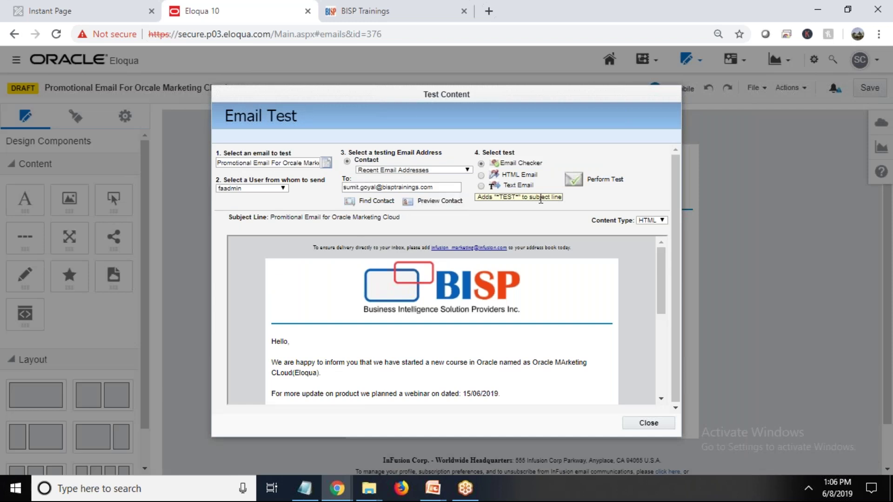
left_click(576, 182)
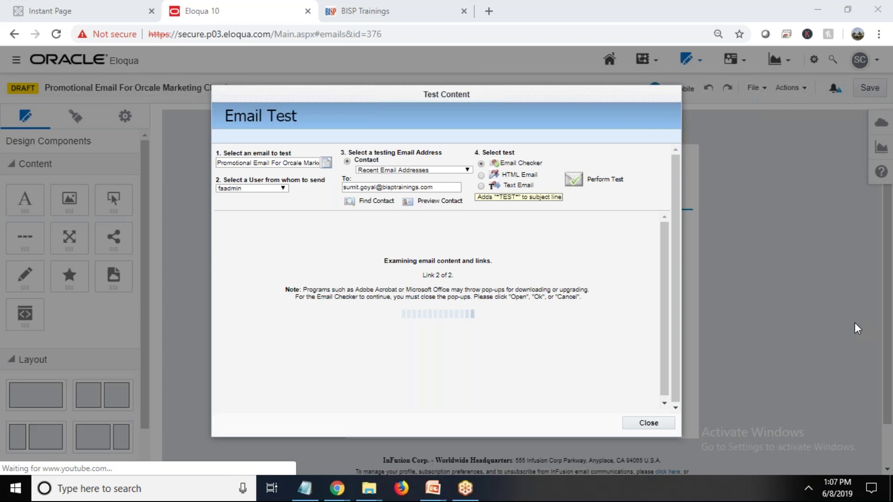
Wait for the Email Checker results: links correct, fields merging, test email sent
left_click_drag(663, 287, 644, 322)
scroll(644, 322, "up", 3)
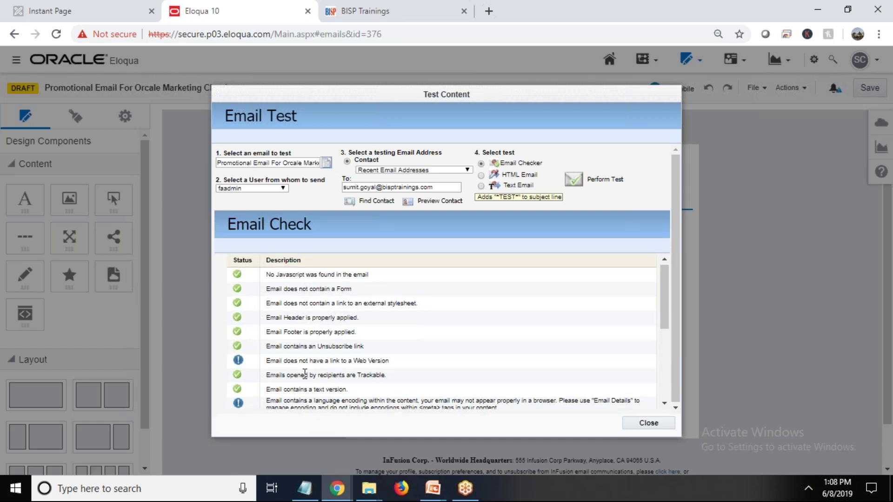
Scroll through the Email Check results, then close the Test Content dialog
scroll(305, 373, "down", 1)
scroll(305, 374, "down", 3)
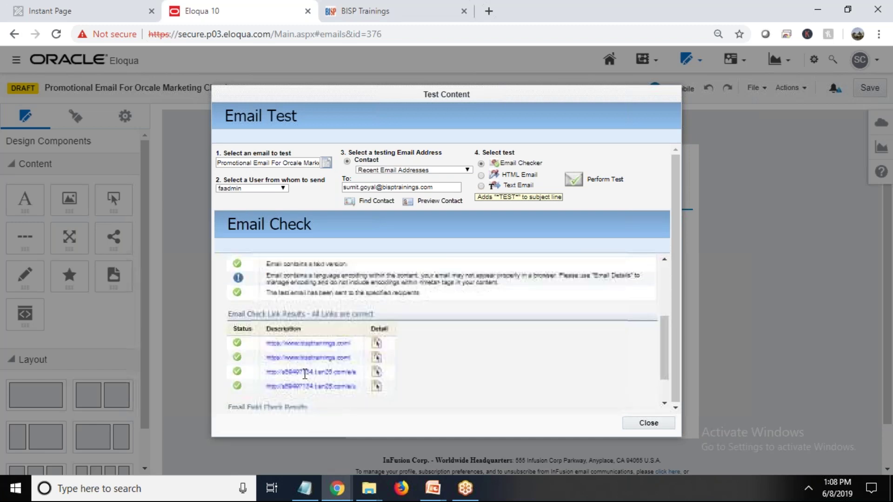
scroll(305, 373, "down", 1)
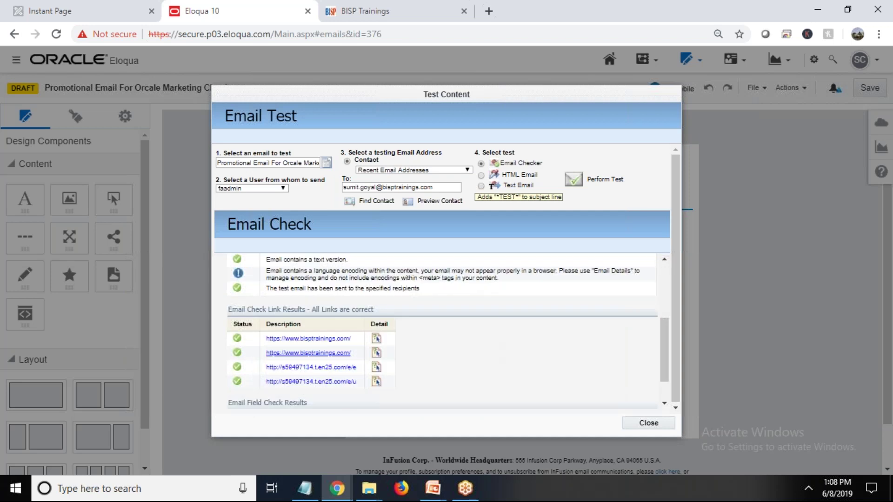
scroll(240, 405, "up", 3)
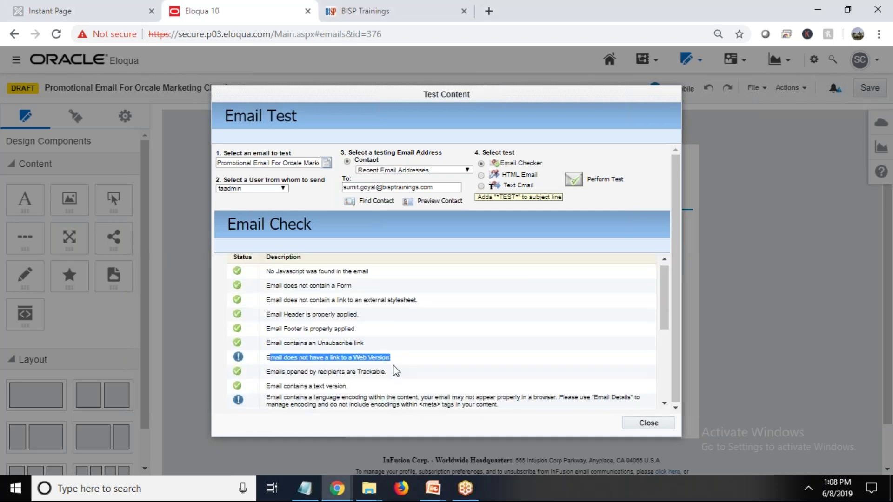
scroll(393, 370, "down", 3)
scroll(393, 369, "up", 1)
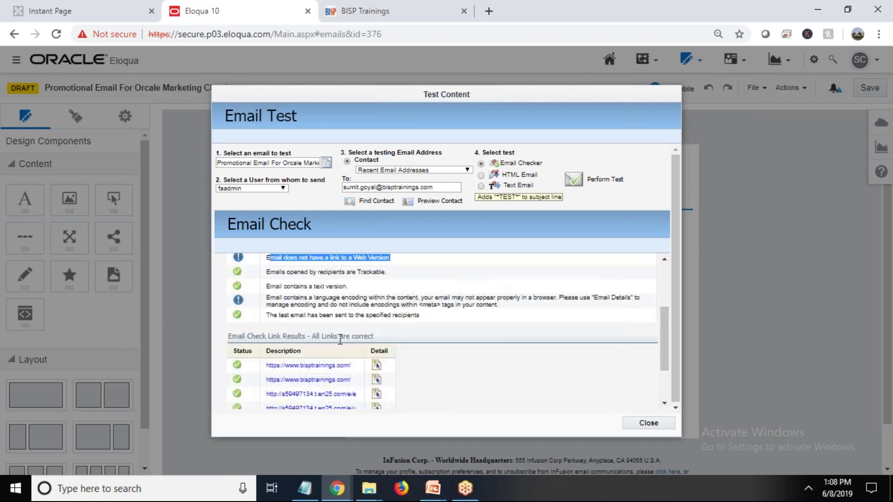
scroll(353, 372, "down", 2)
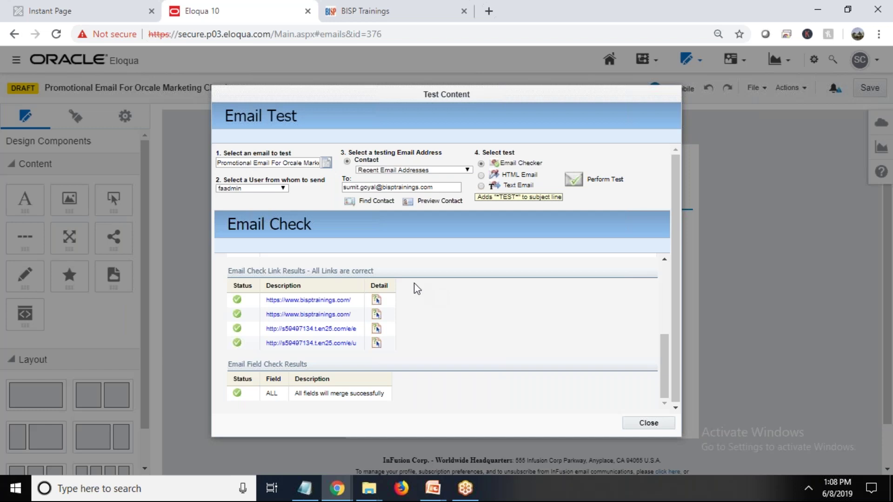
left_click(651, 423)
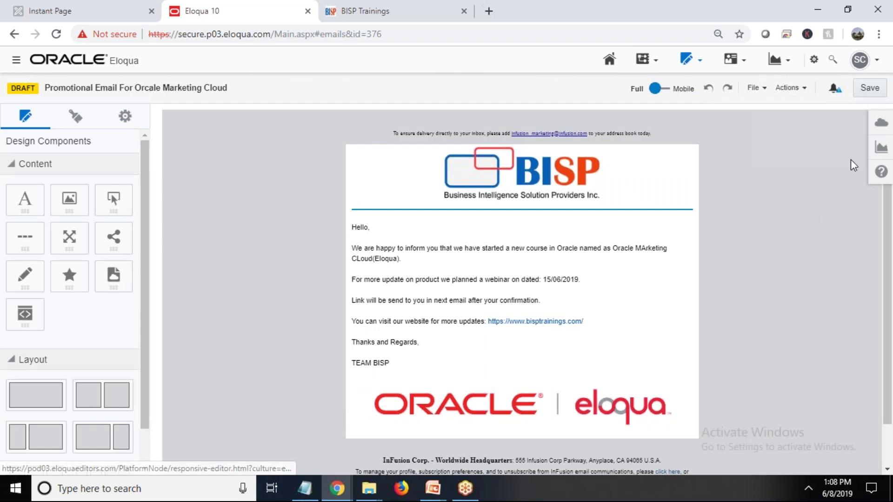
Save the draft once more so no unsaved changes remain
left_click(870, 88)
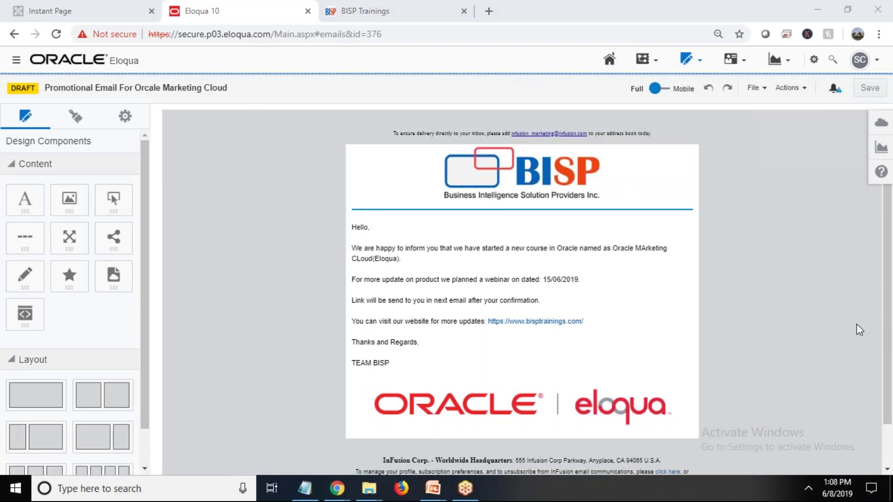